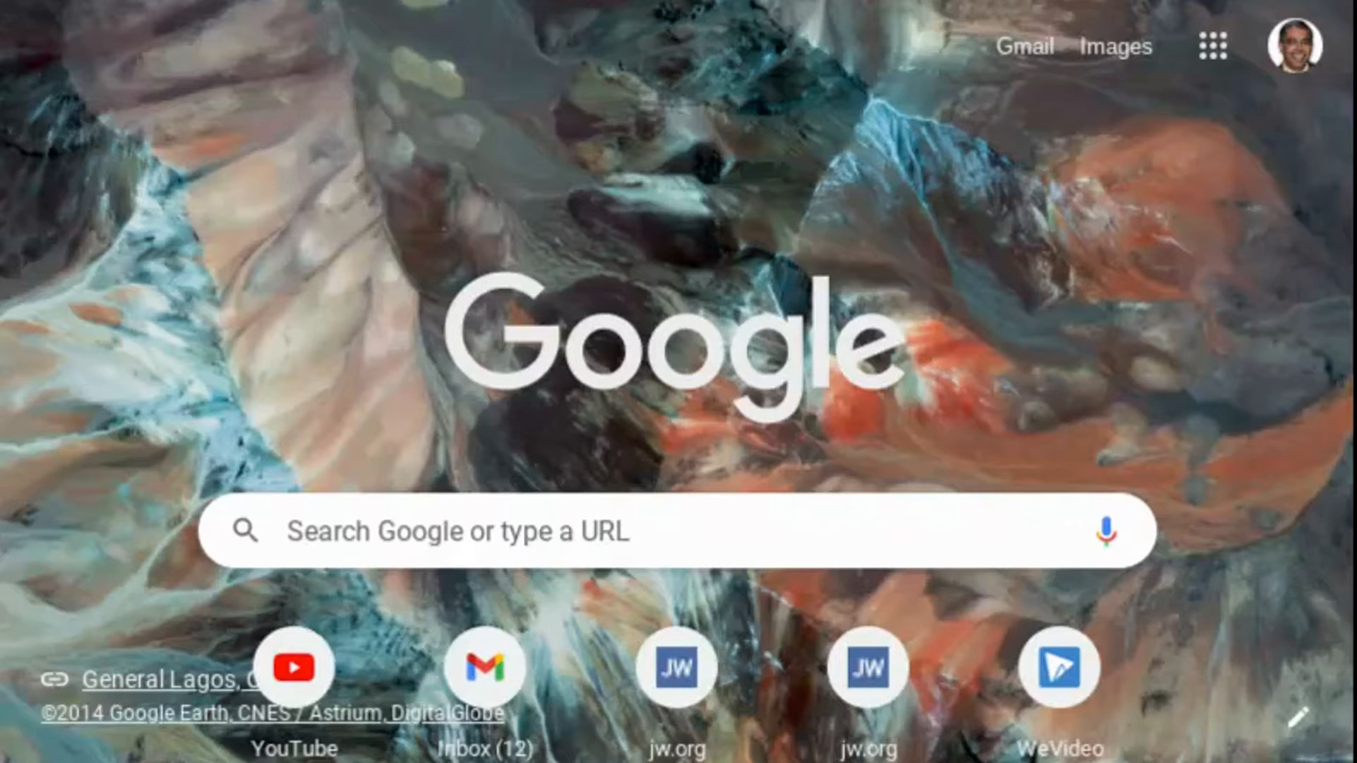
Switch to Google Forms from the Google apps and create a new blank form.
click(1214, 48)
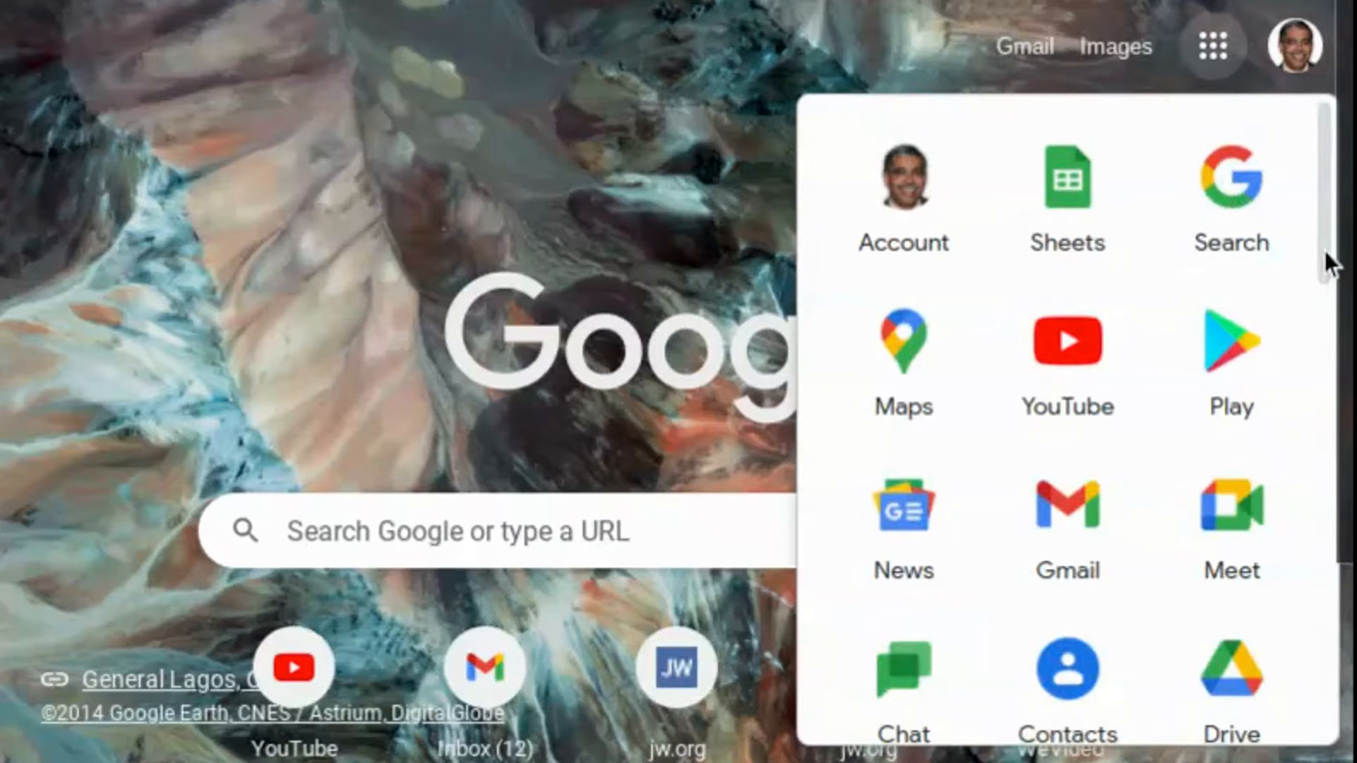
drag(1322, 225, 1353, 685)
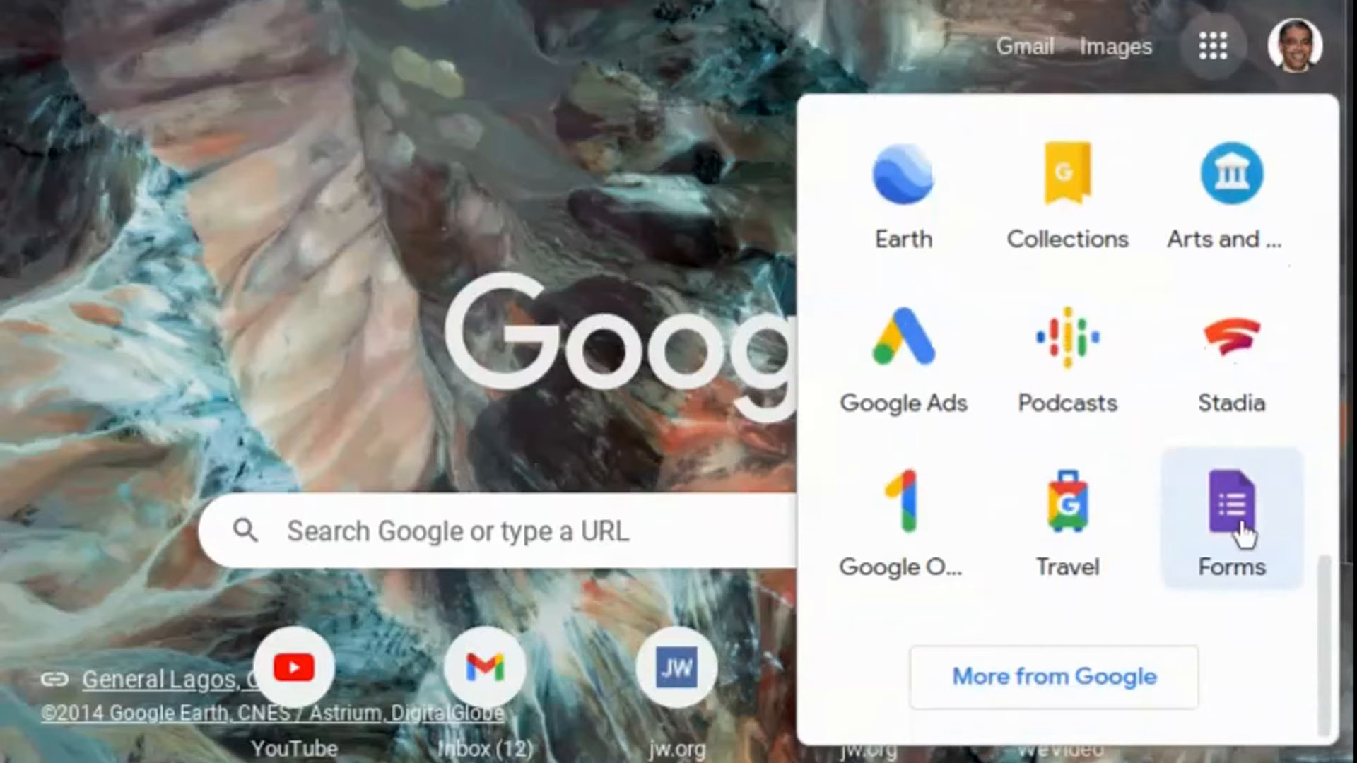
click(1239, 519)
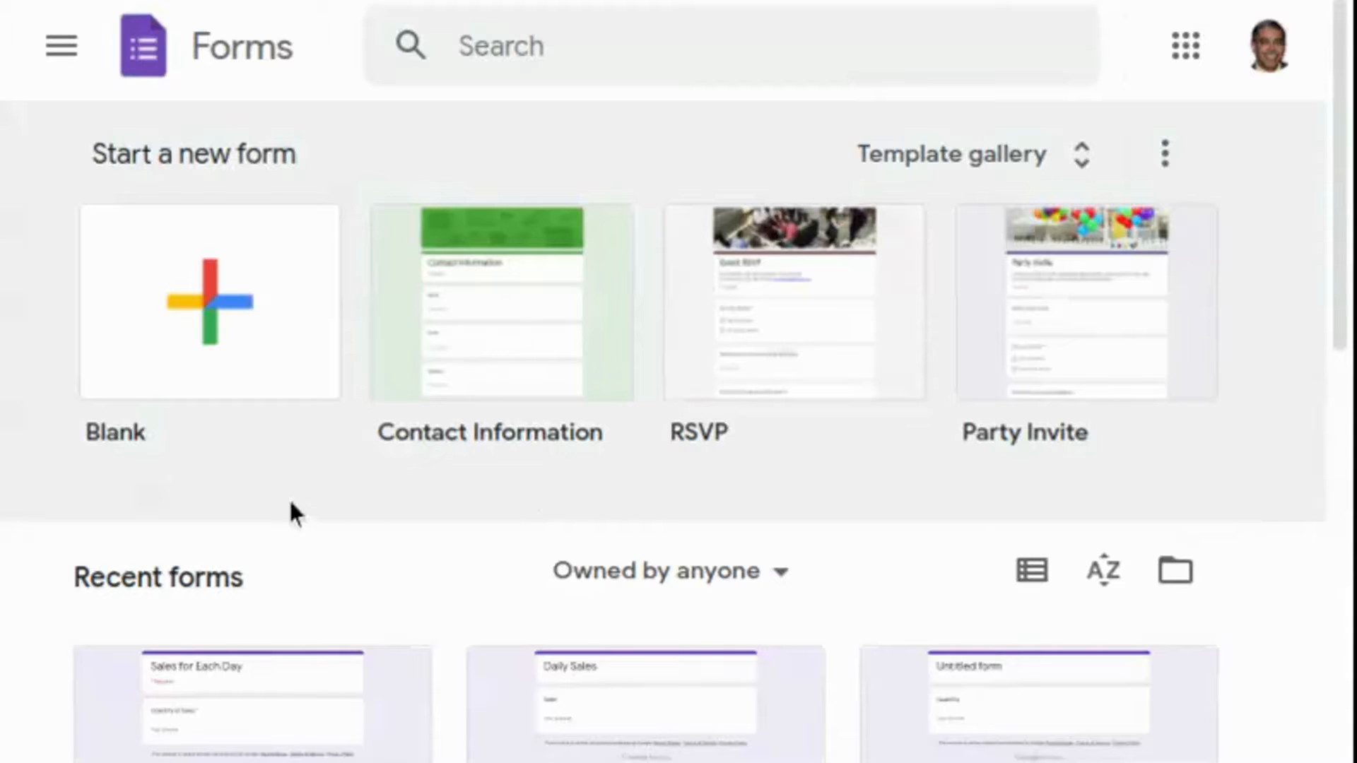
click(209, 330)
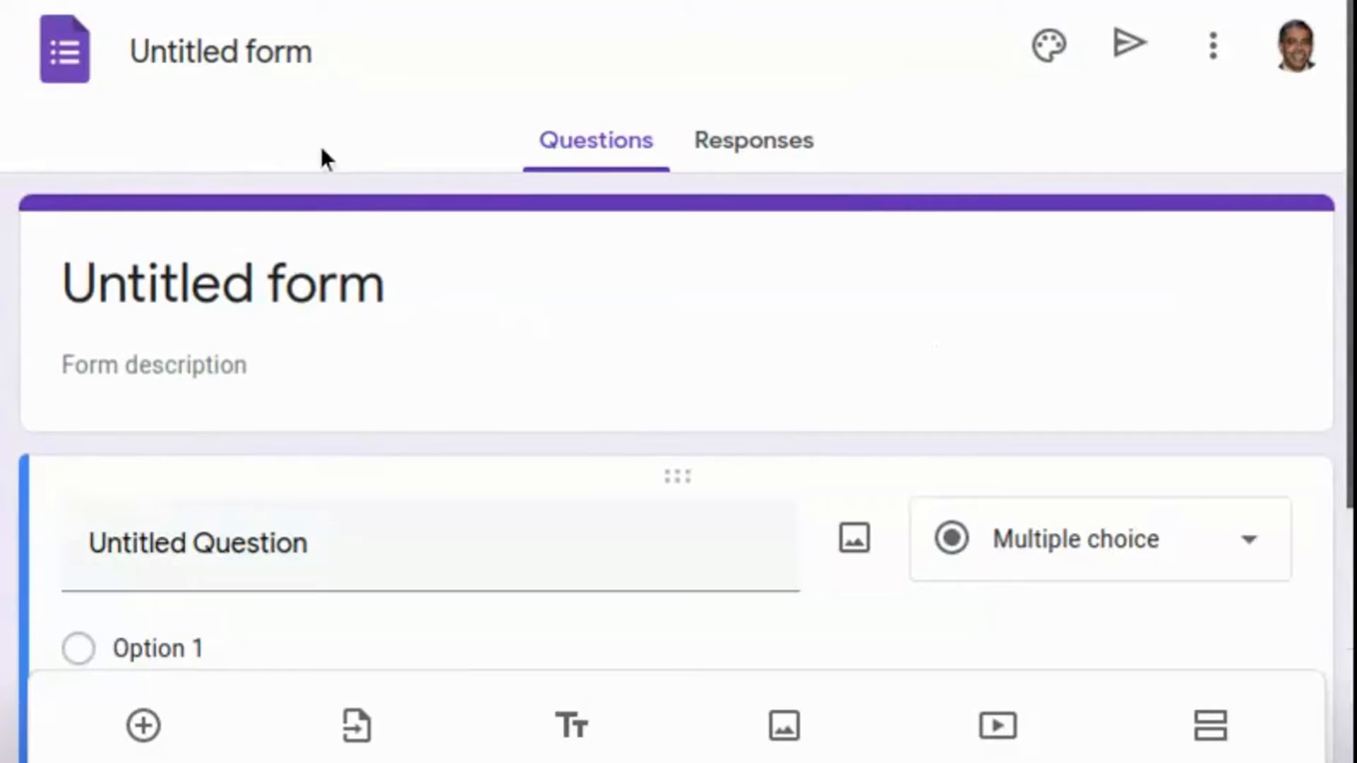
Title the form "Daily Sales" and apply the same title as the form's file name.
click(397, 294)
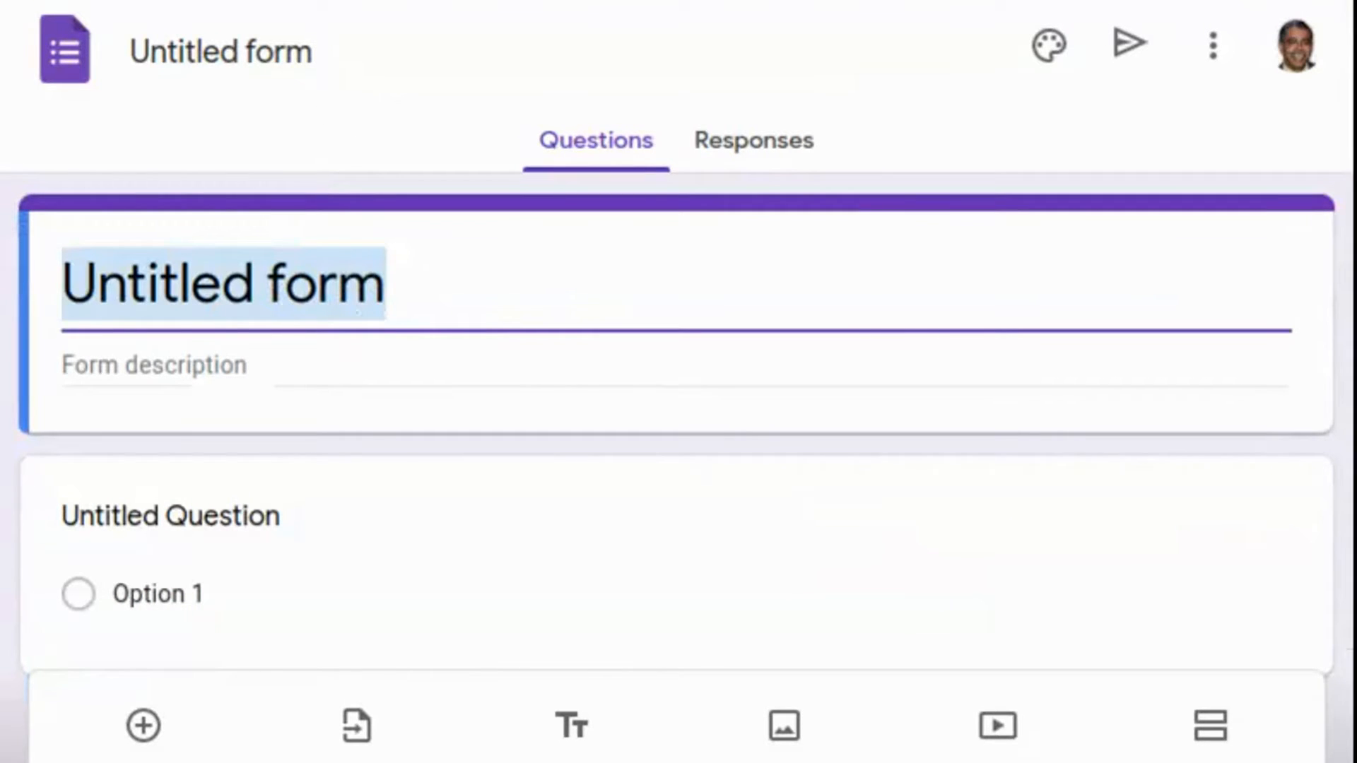
text(Daily)
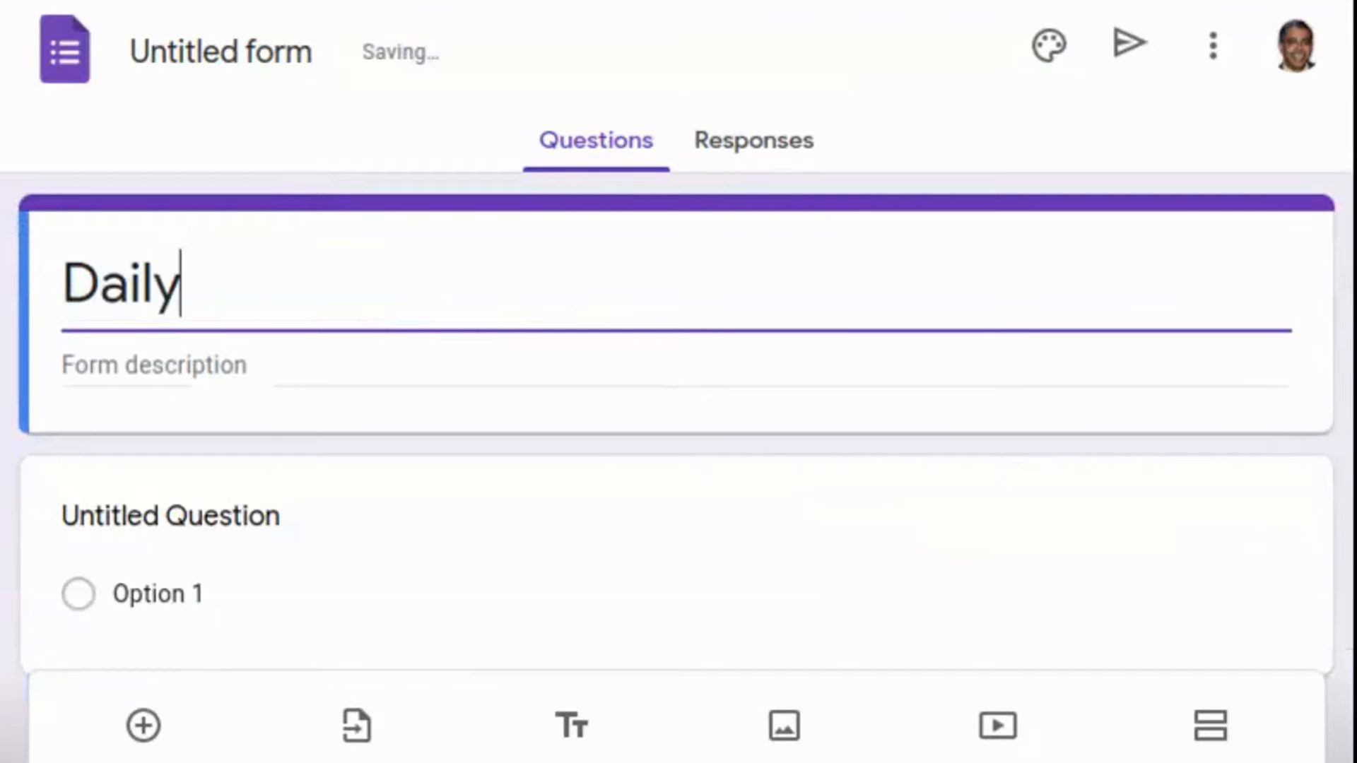
text( Sales)
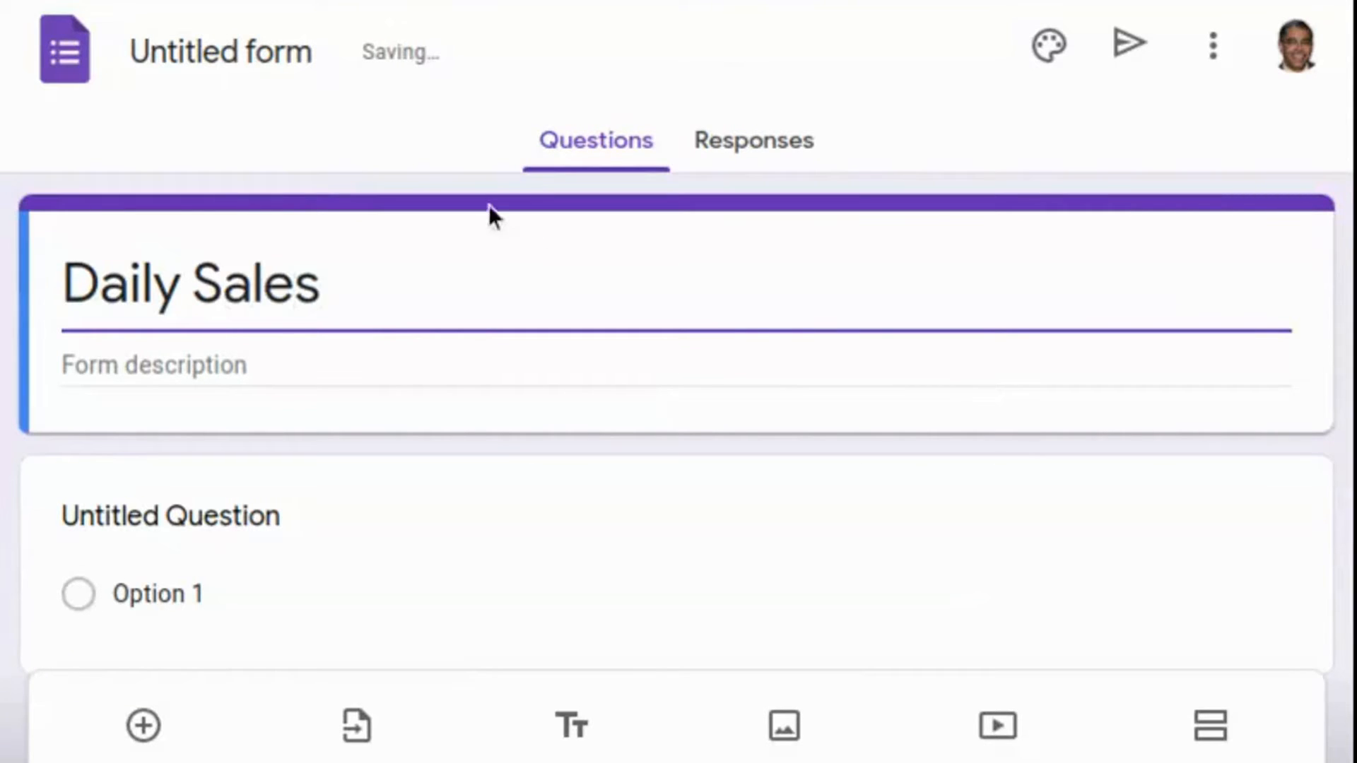
click(387, 144)
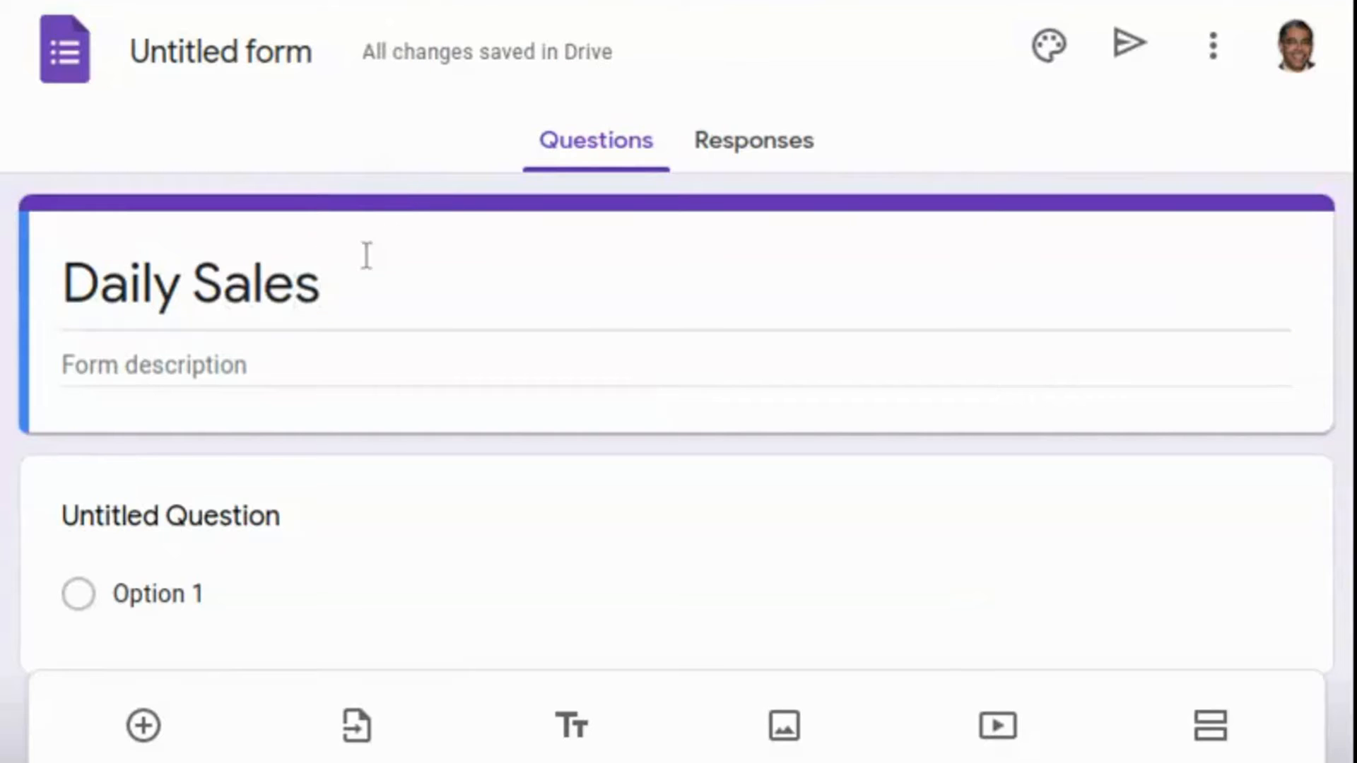
click(282, 67)
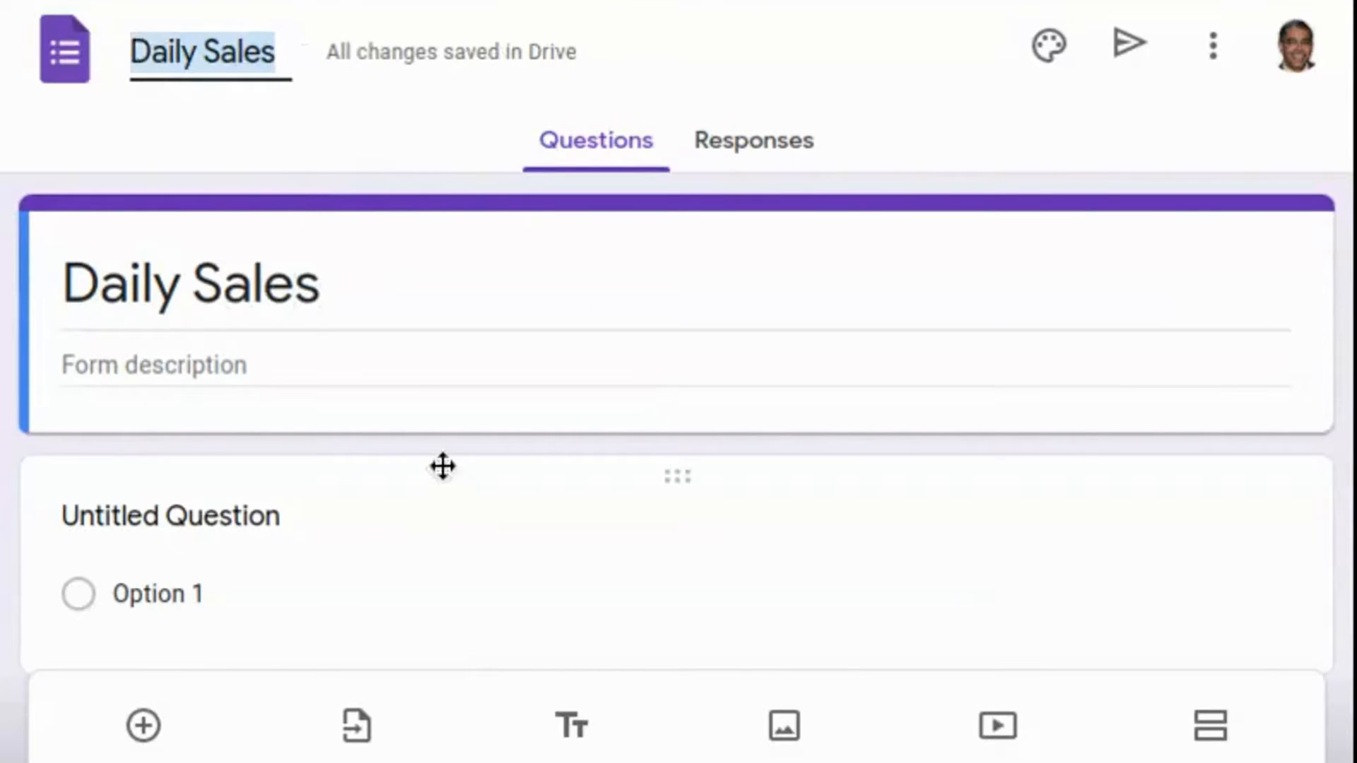
Rename the untitled question as "Quantity of Sales" and keep Short answer as its question type.
scroll(442, 467, down, 2)
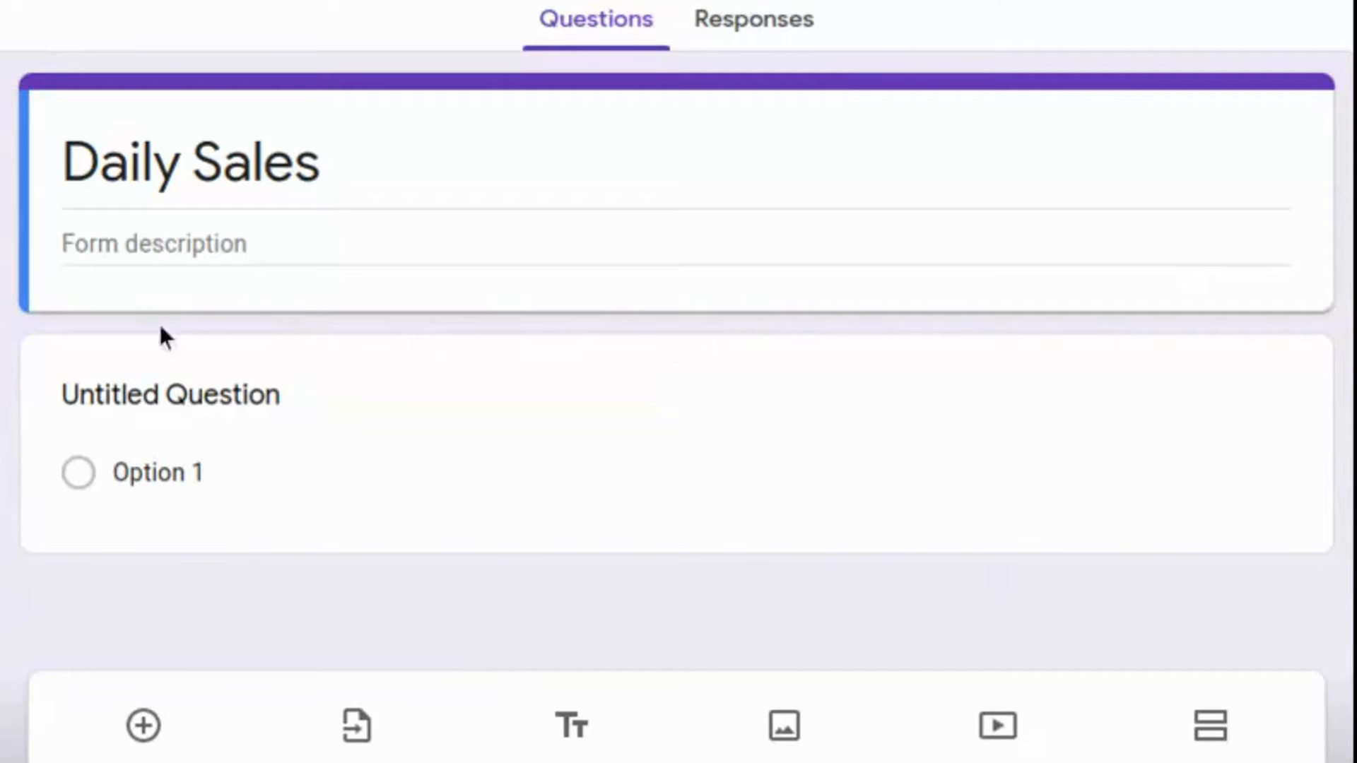
click(272, 396)
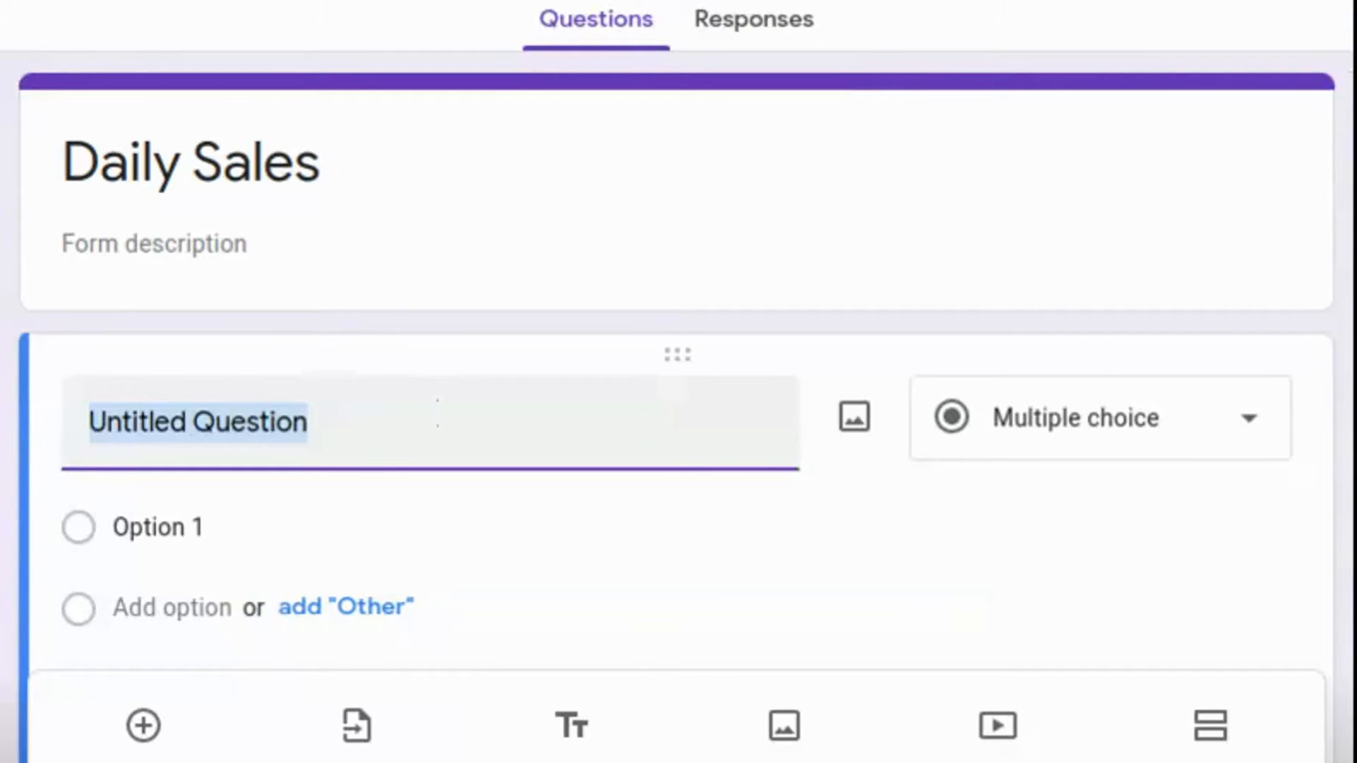
text(Qu)
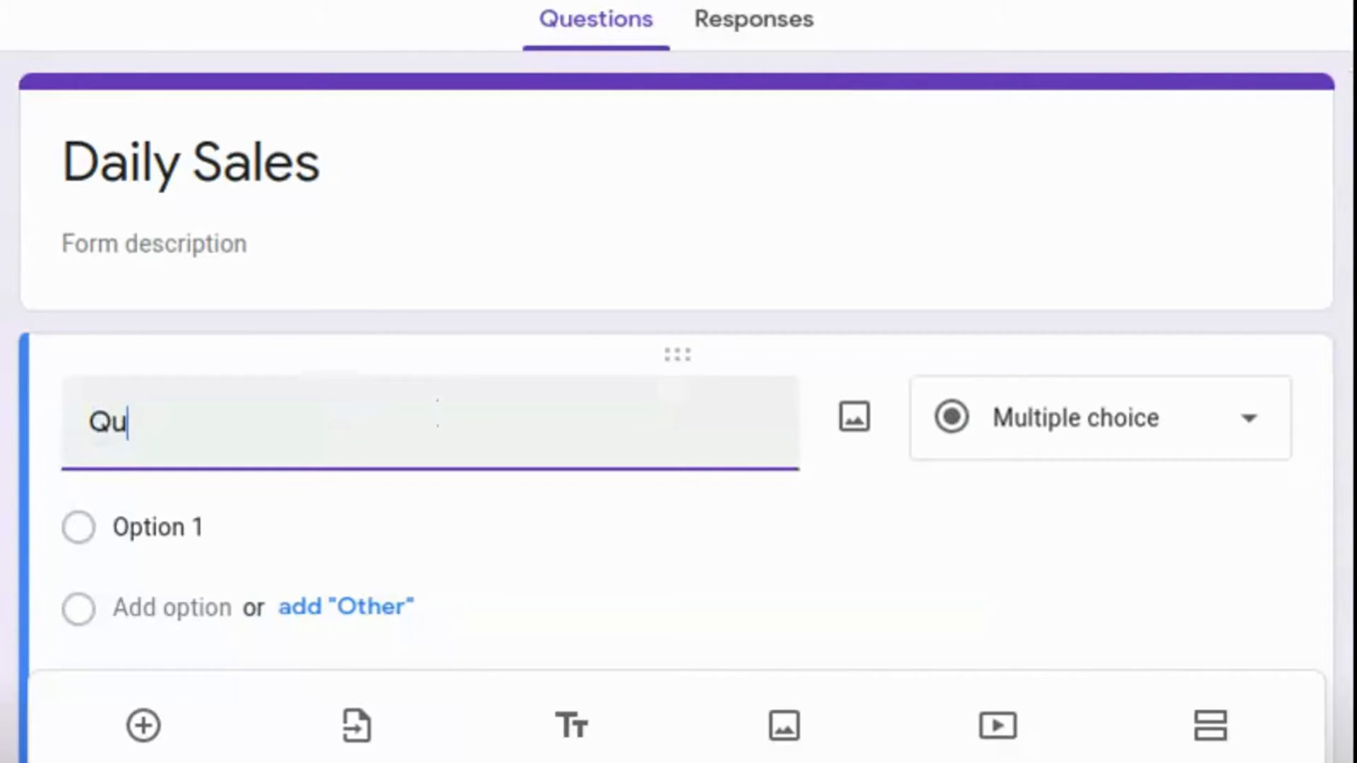
text(antit)
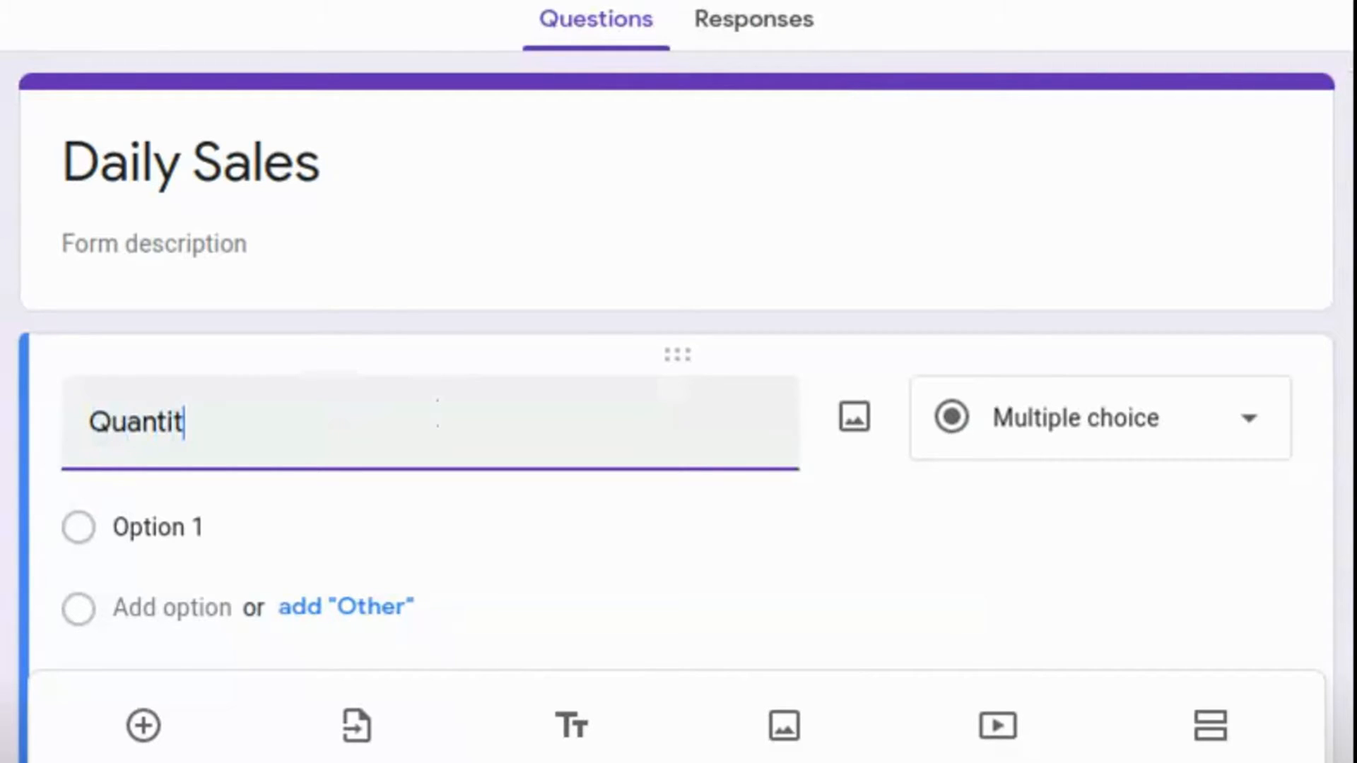
text(y of Sales)
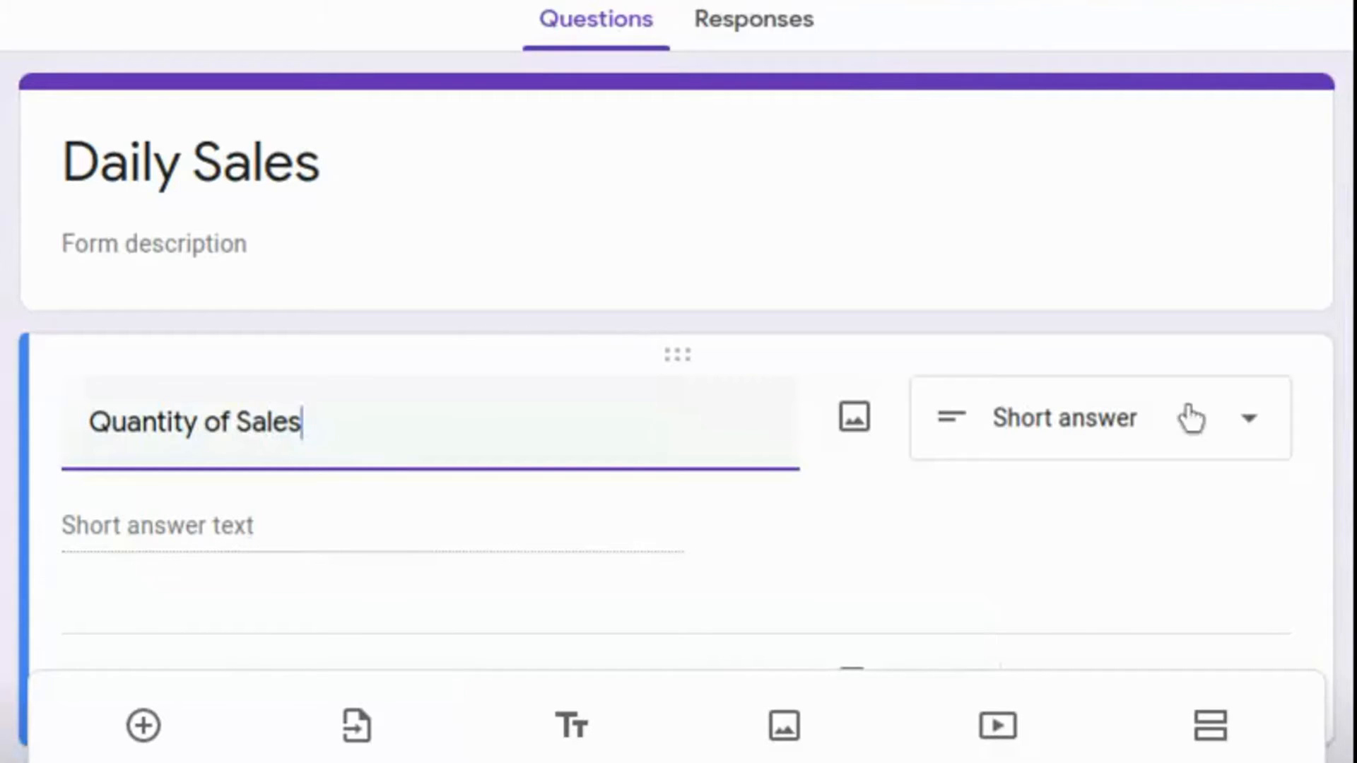
click(1247, 428)
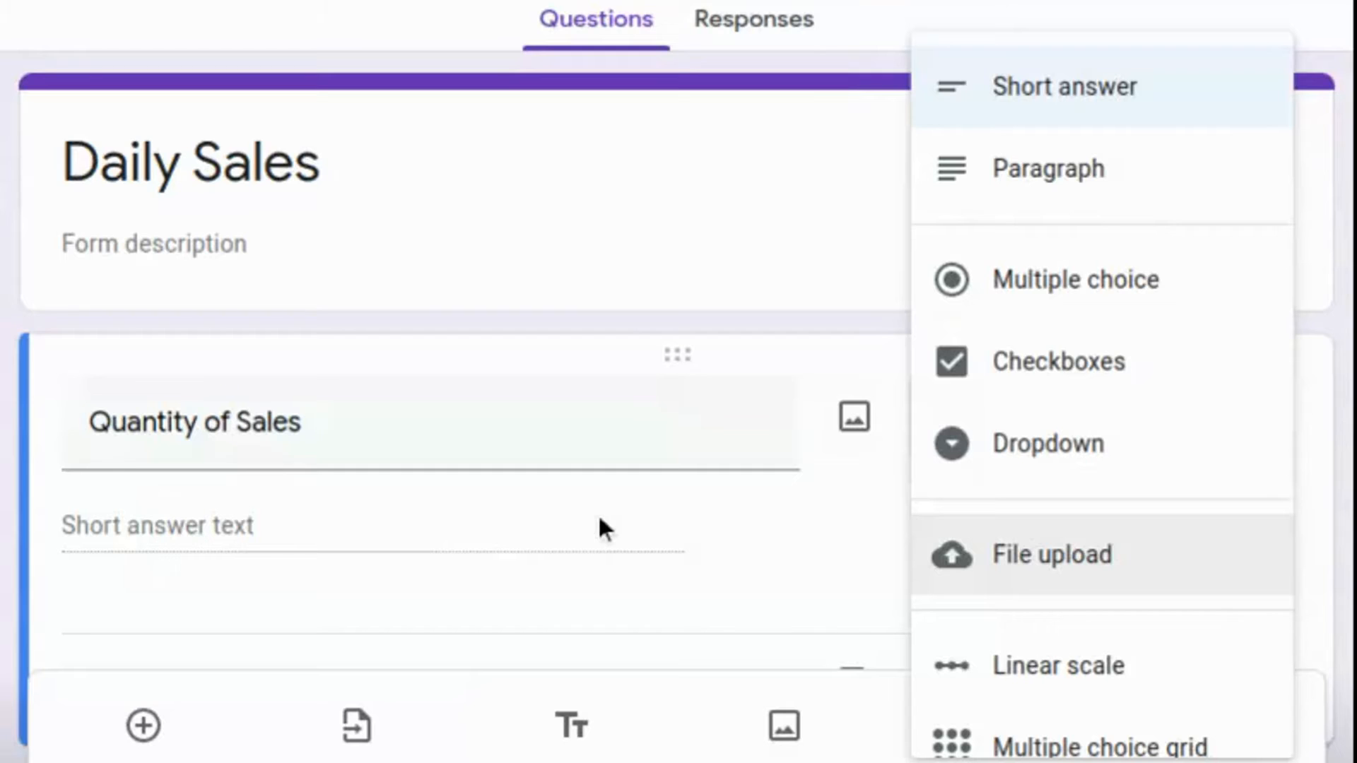
click(448, 526)
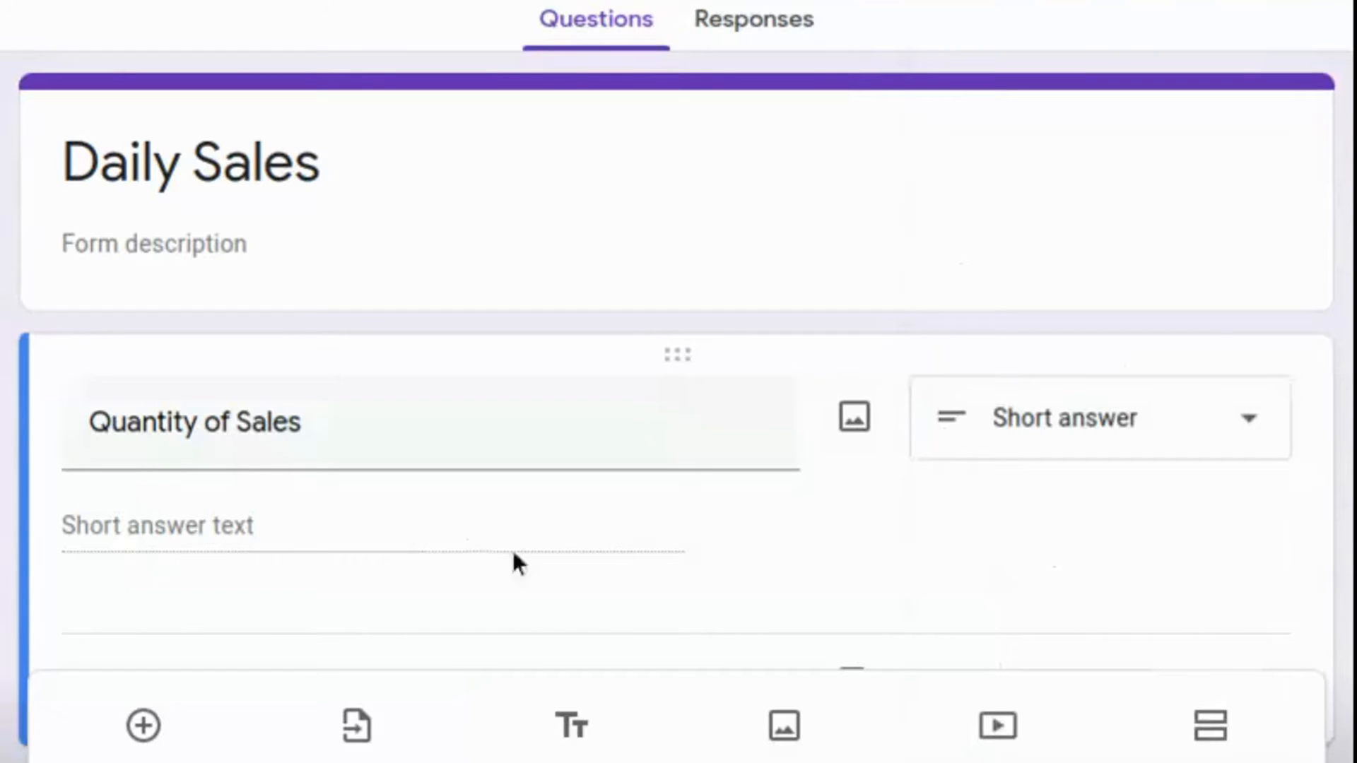
Make the "Quantity of Sales" question required.
scroll(1085, 564, down, 3)
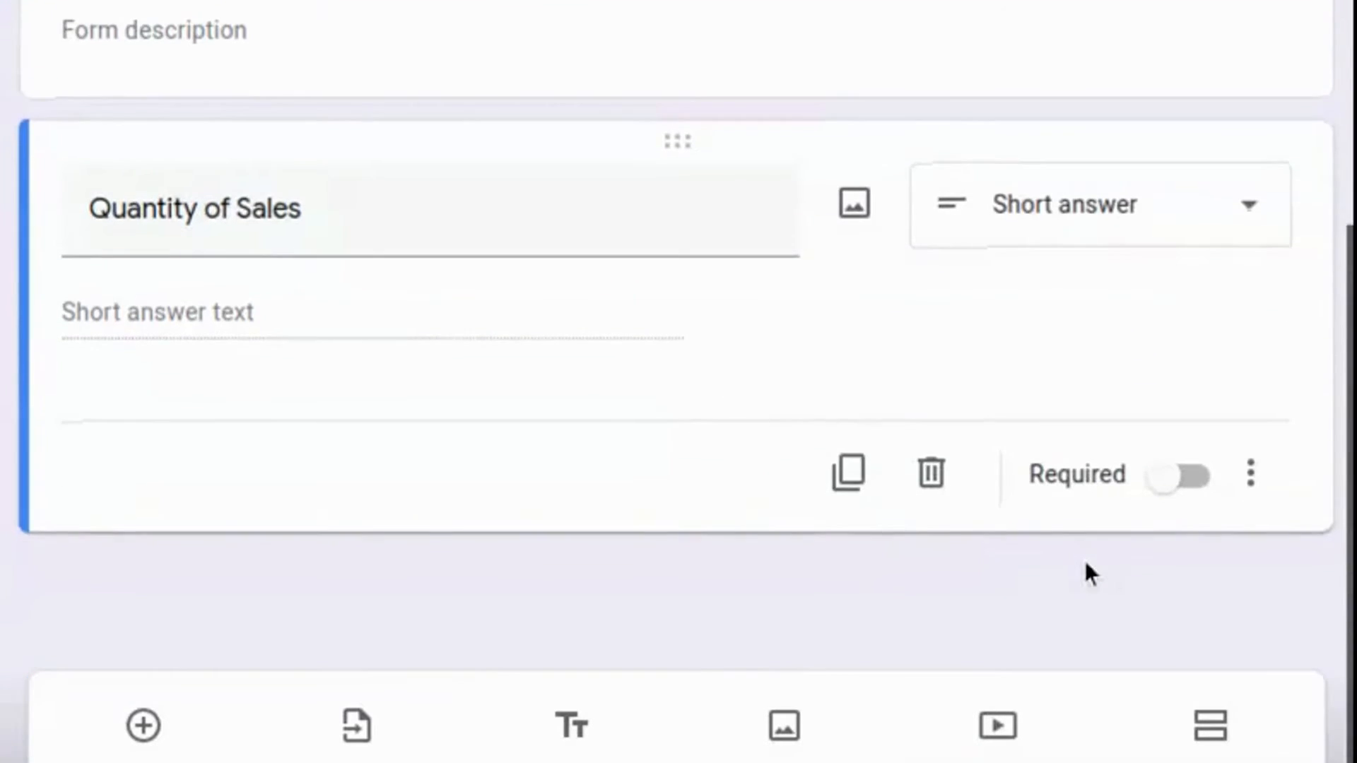
scroll(1085, 564, up, 5)
scroll(1084, 561, down, 4)
click(1199, 486)
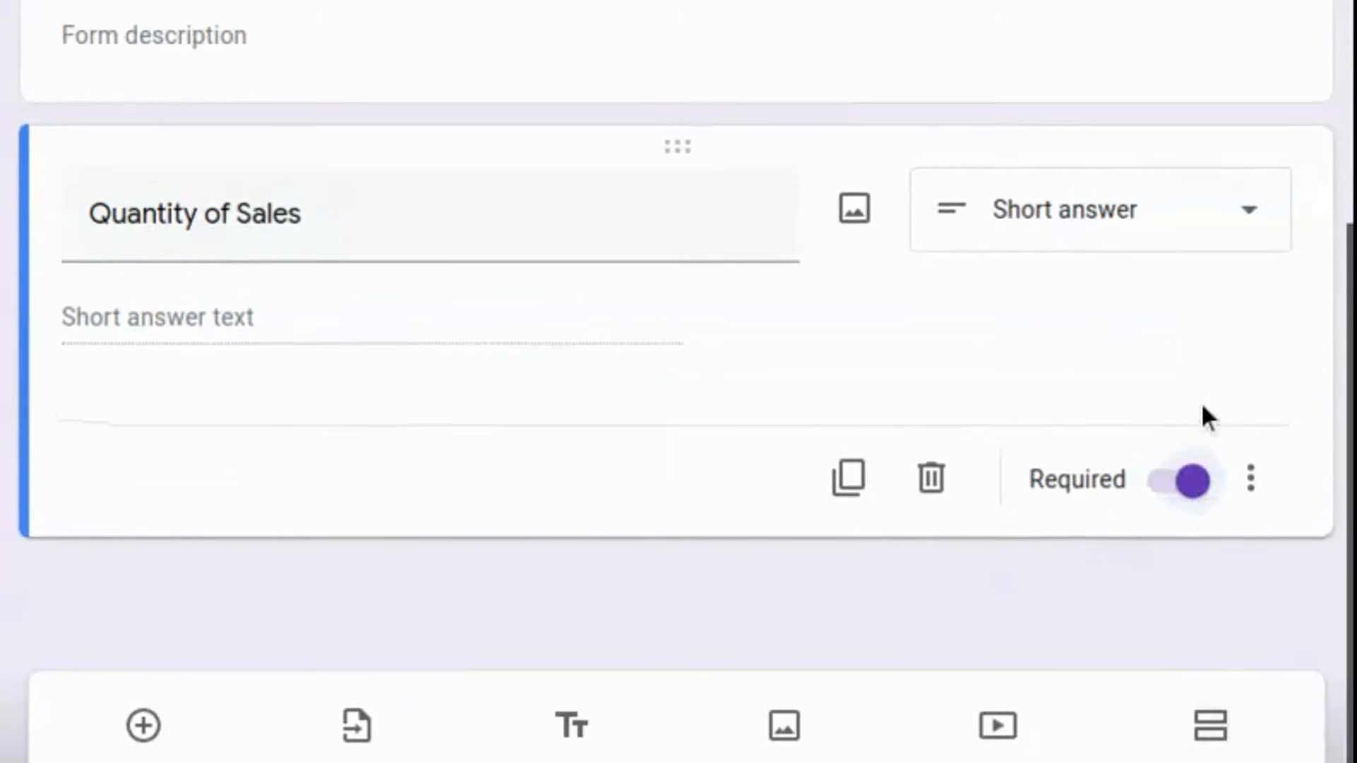
Link the form's responses to a new spreadsheet named "Daily Sales (Responses)".
scroll(1203, 414, up, 5)
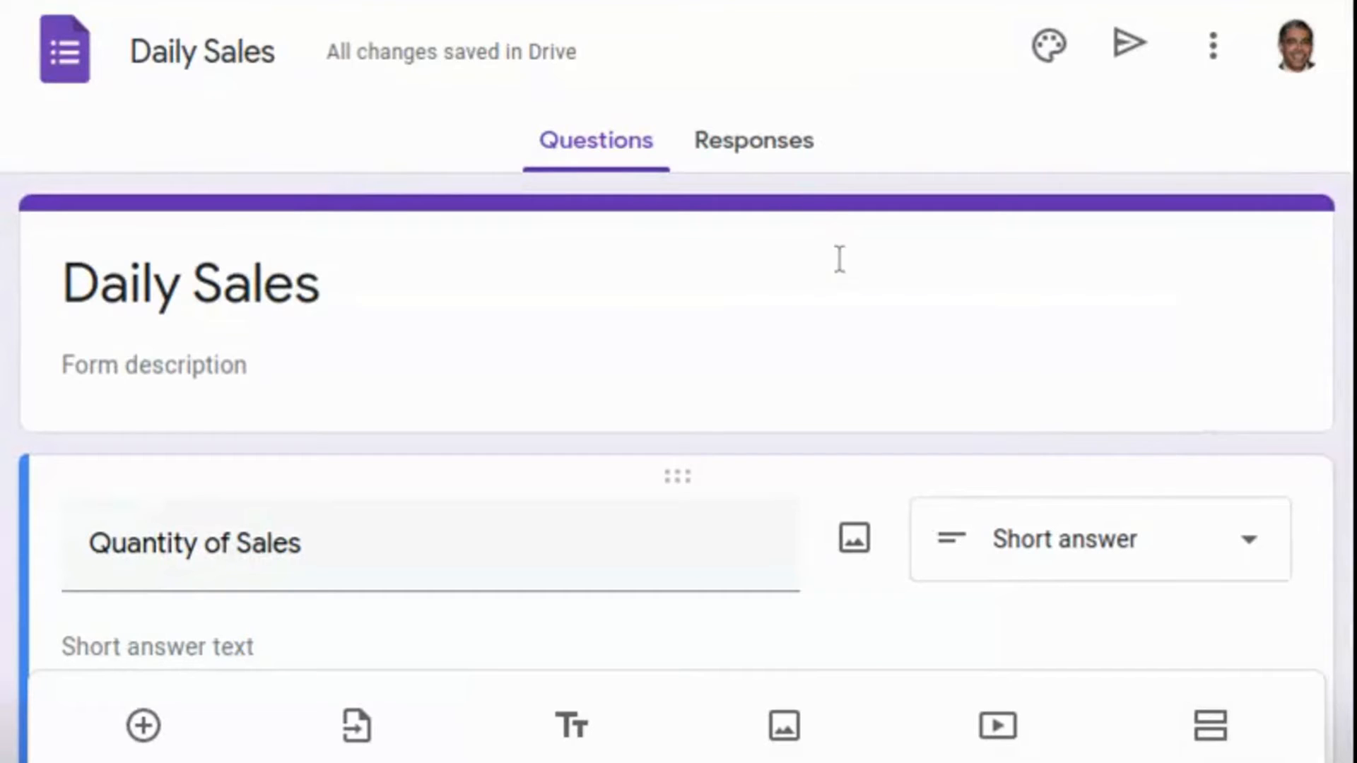
click(764, 150)
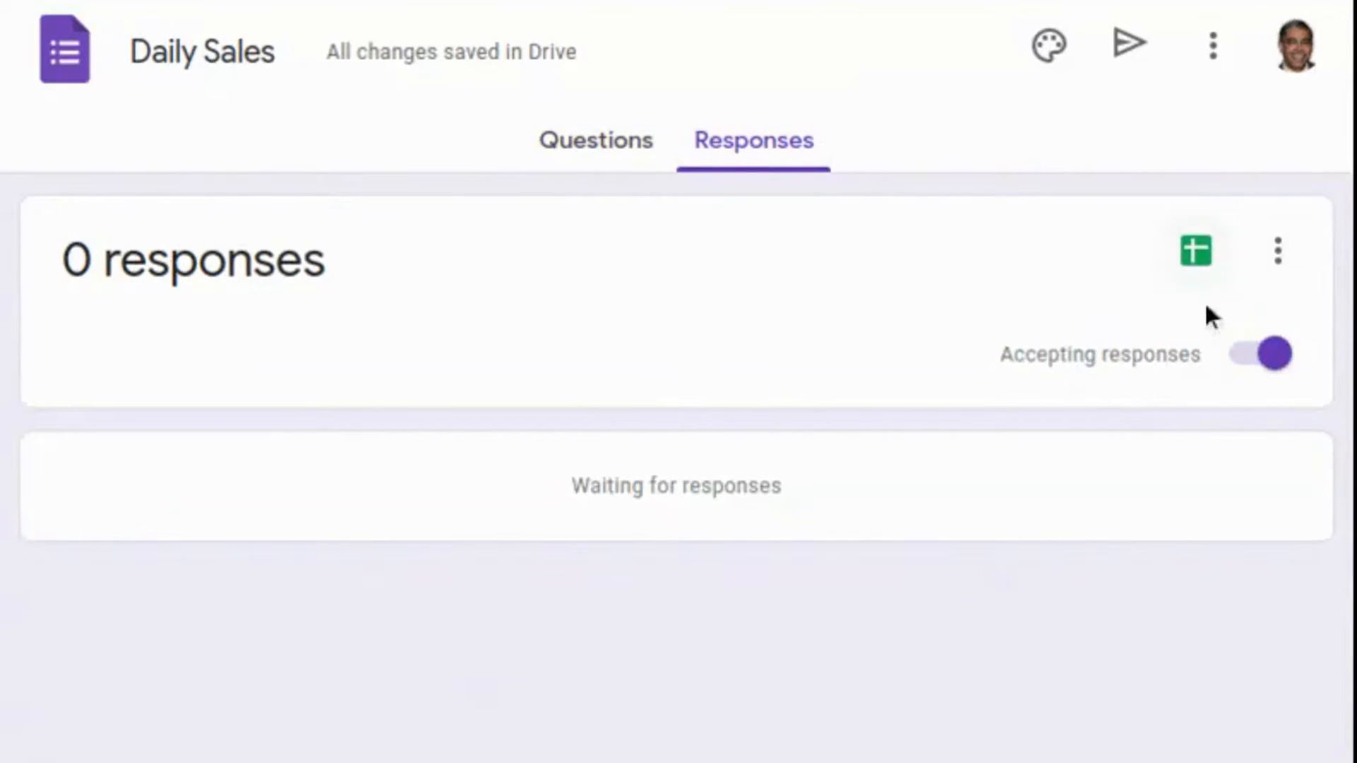
click(1202, 262)
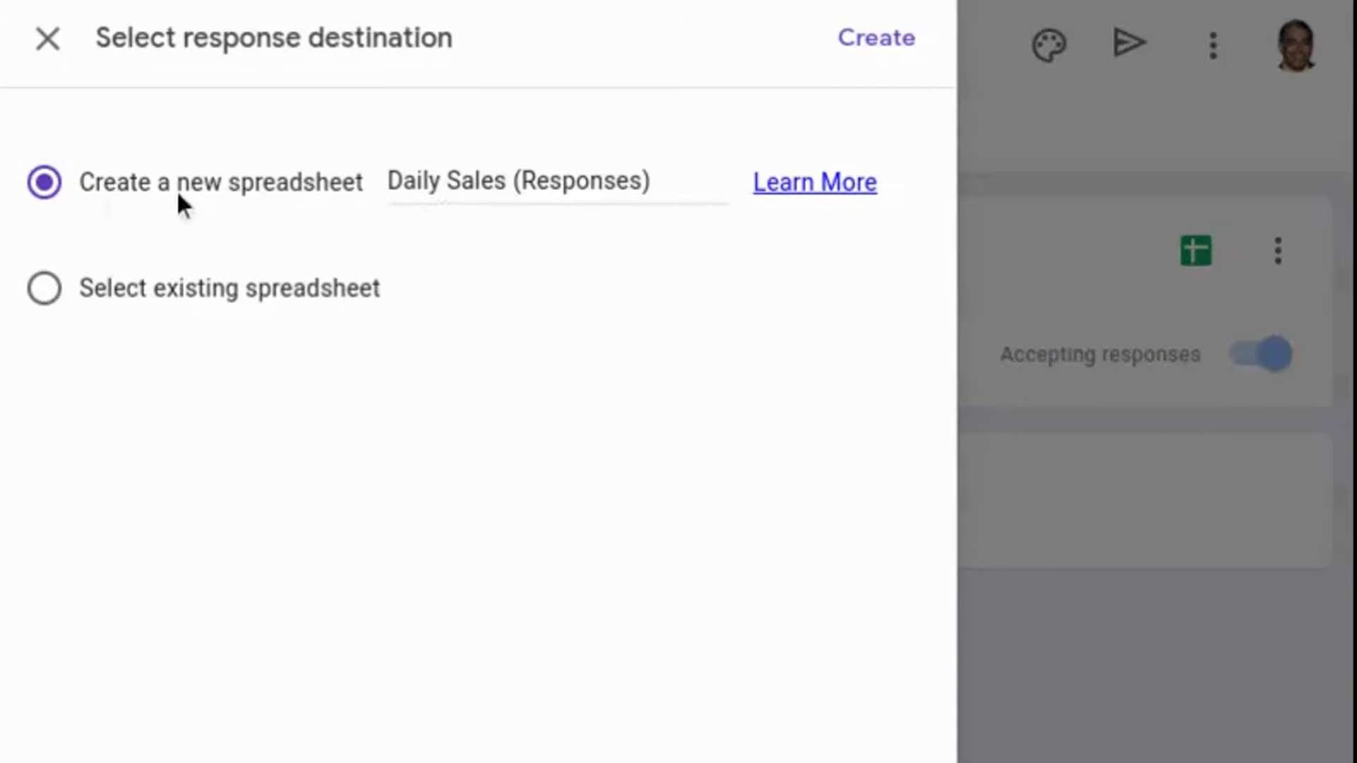
click(887, 46)
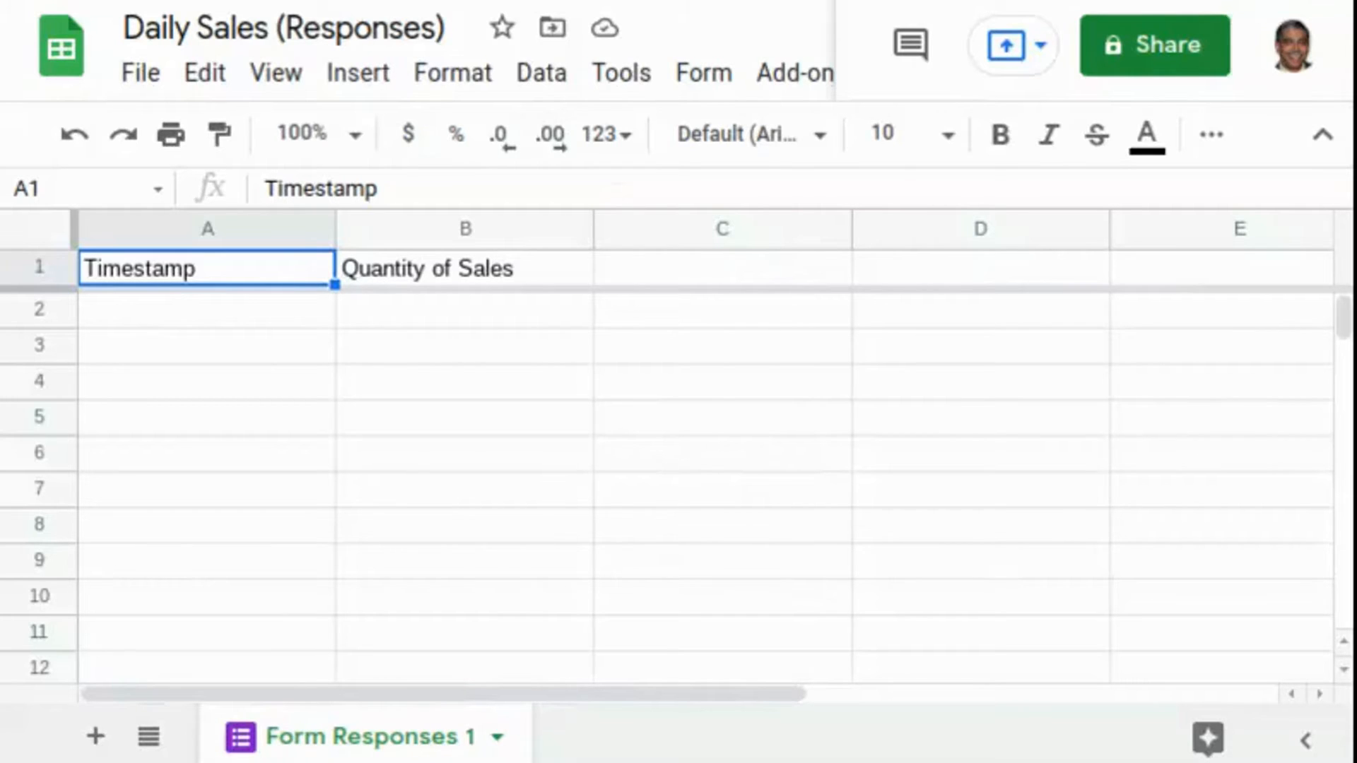
Replace the Timestamp header in cell A1 with "Day and Time".
double_click(197, 265)
drag(212, 268, 83, 269)
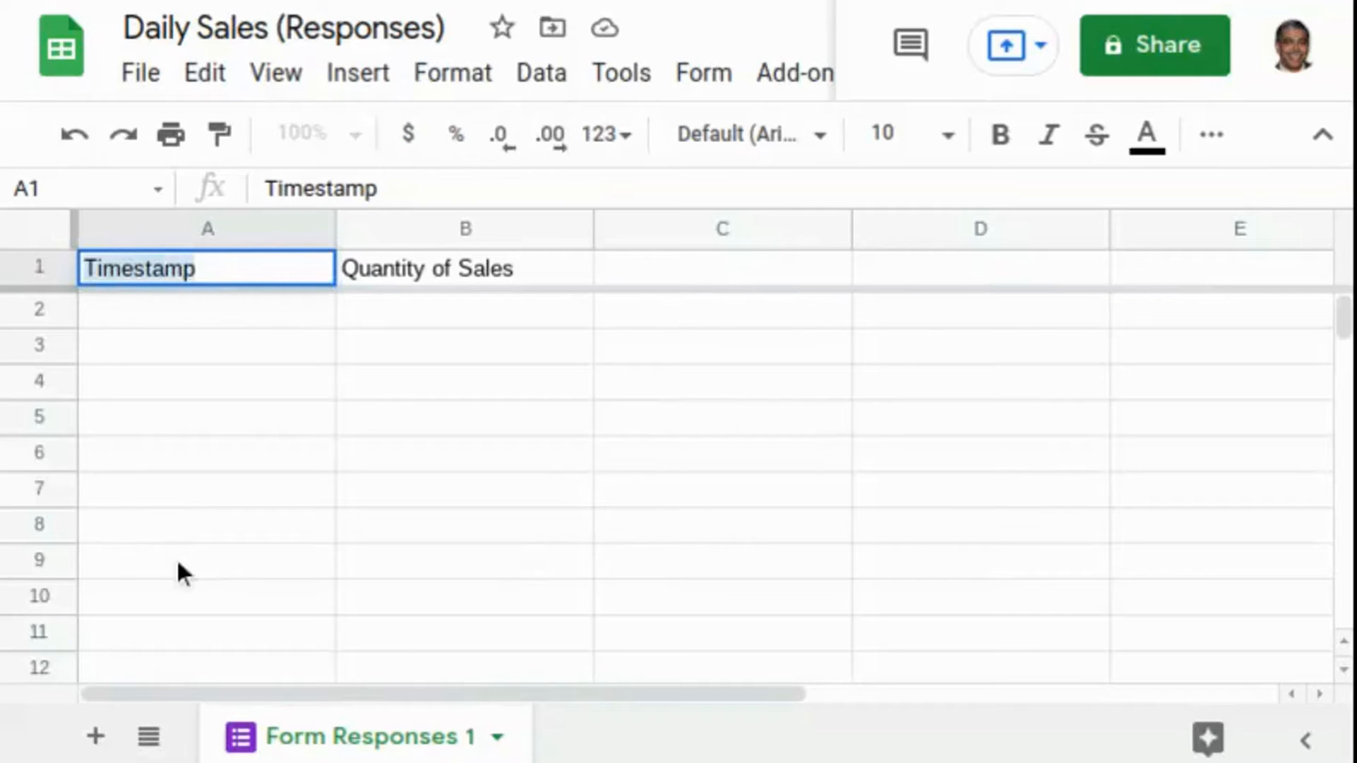
text(Day )
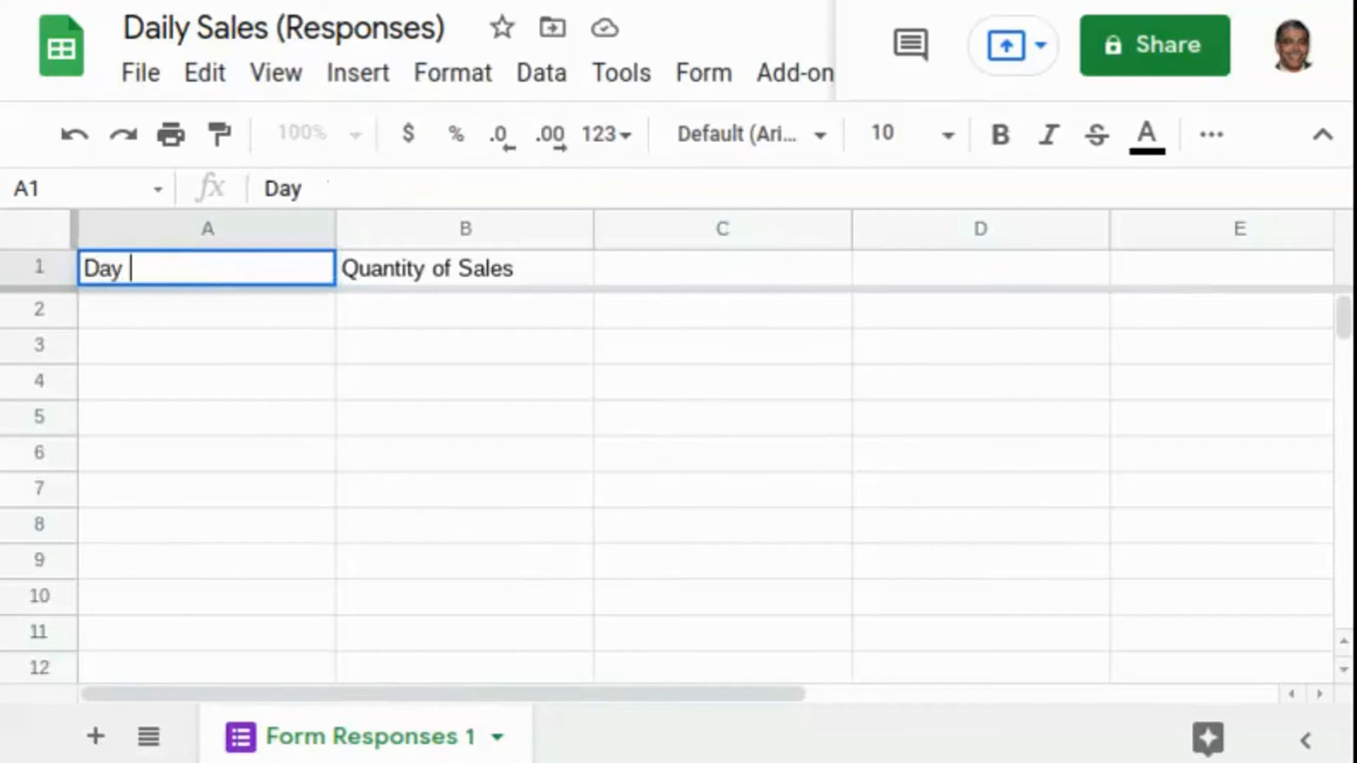
text(and)
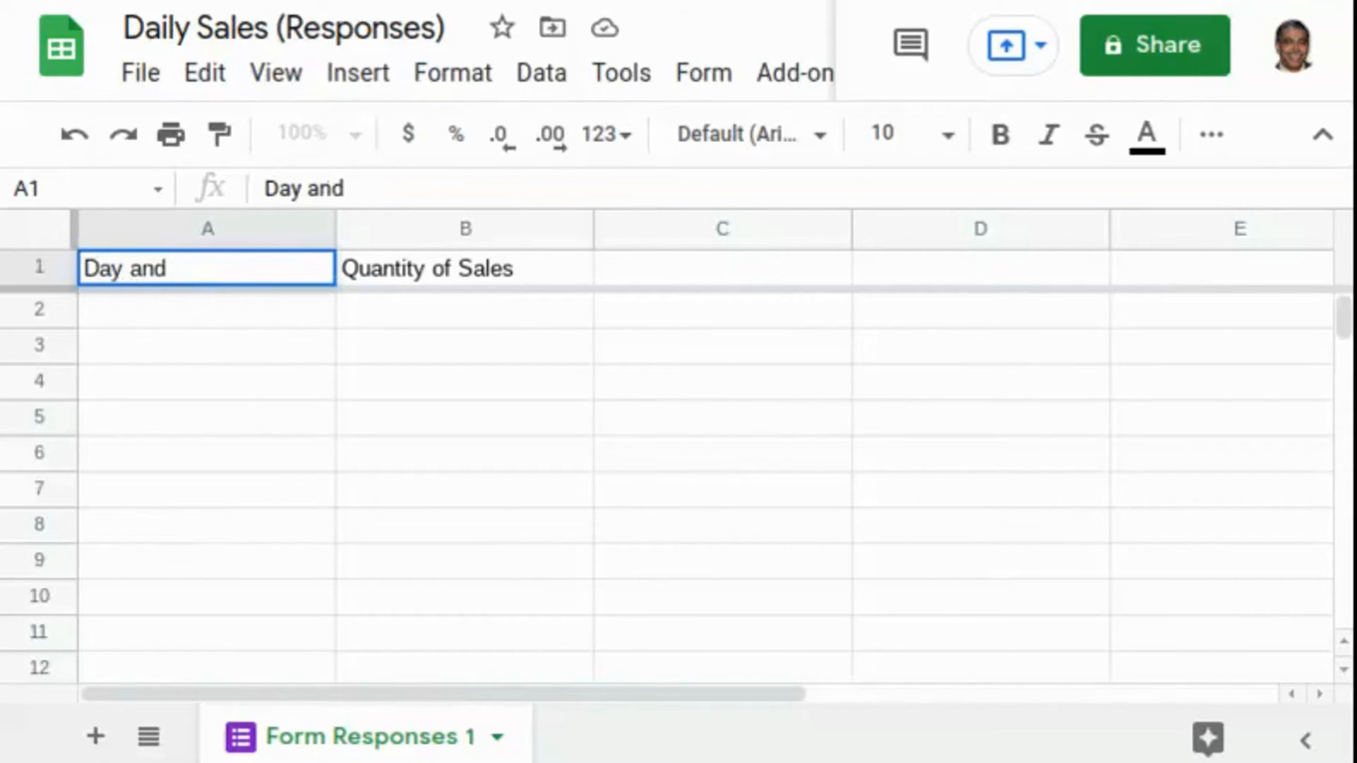
text( Time)
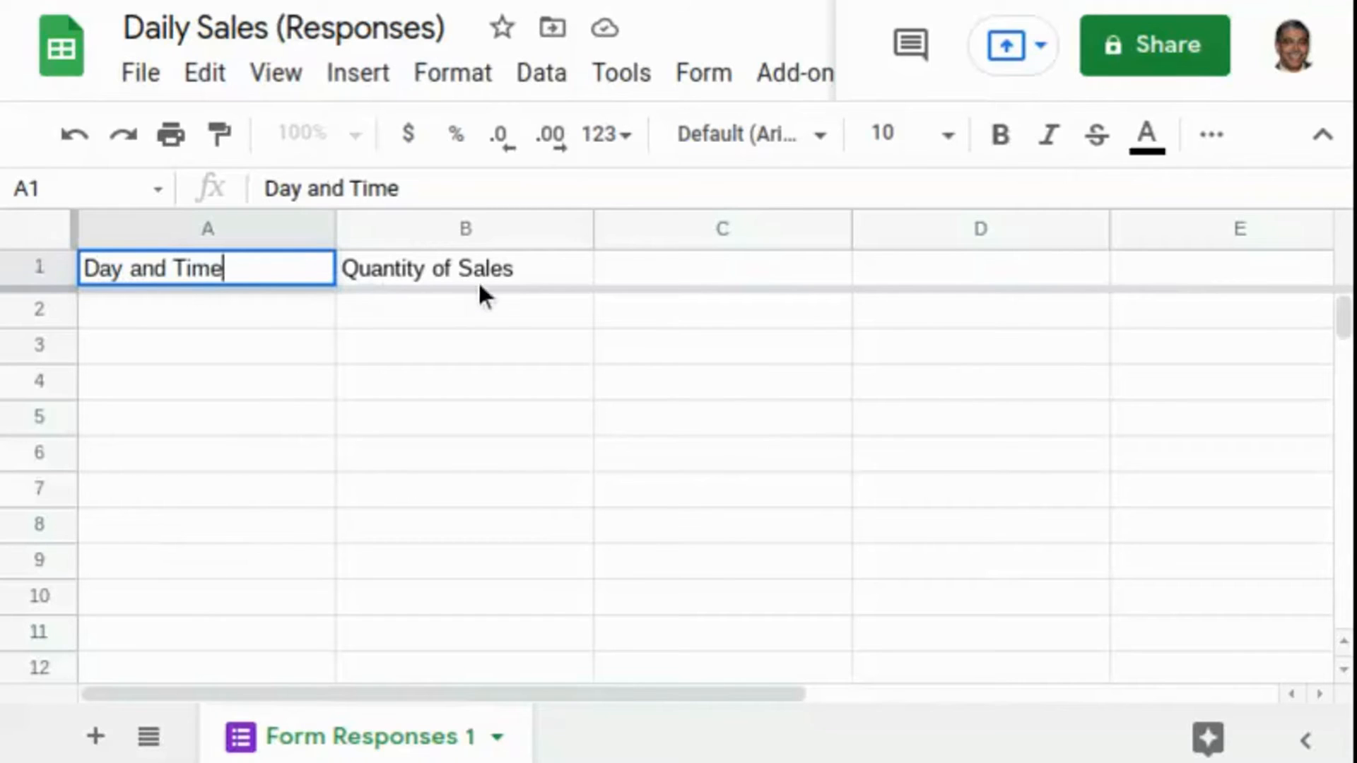
click(495, 322)
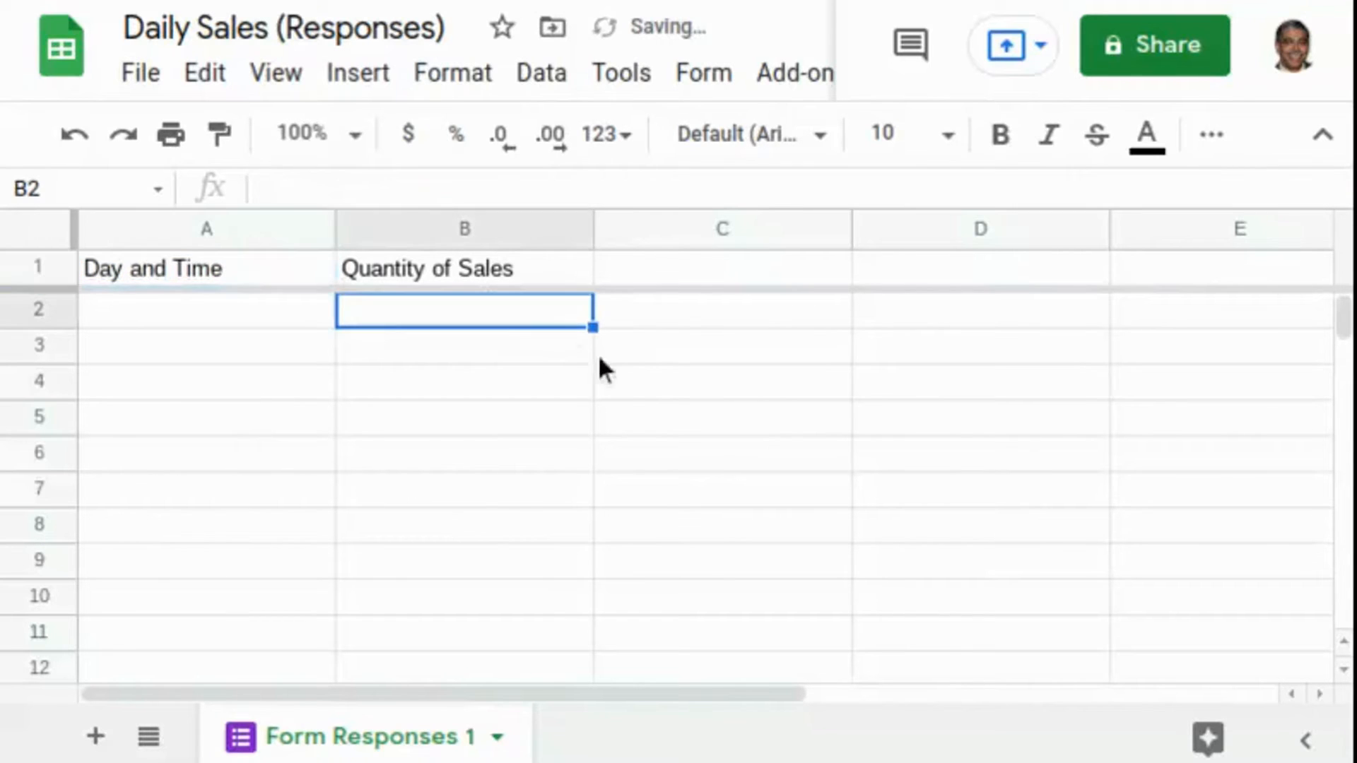
Insert a chart into the Form Responses 1 sheet.
click(356, 72)
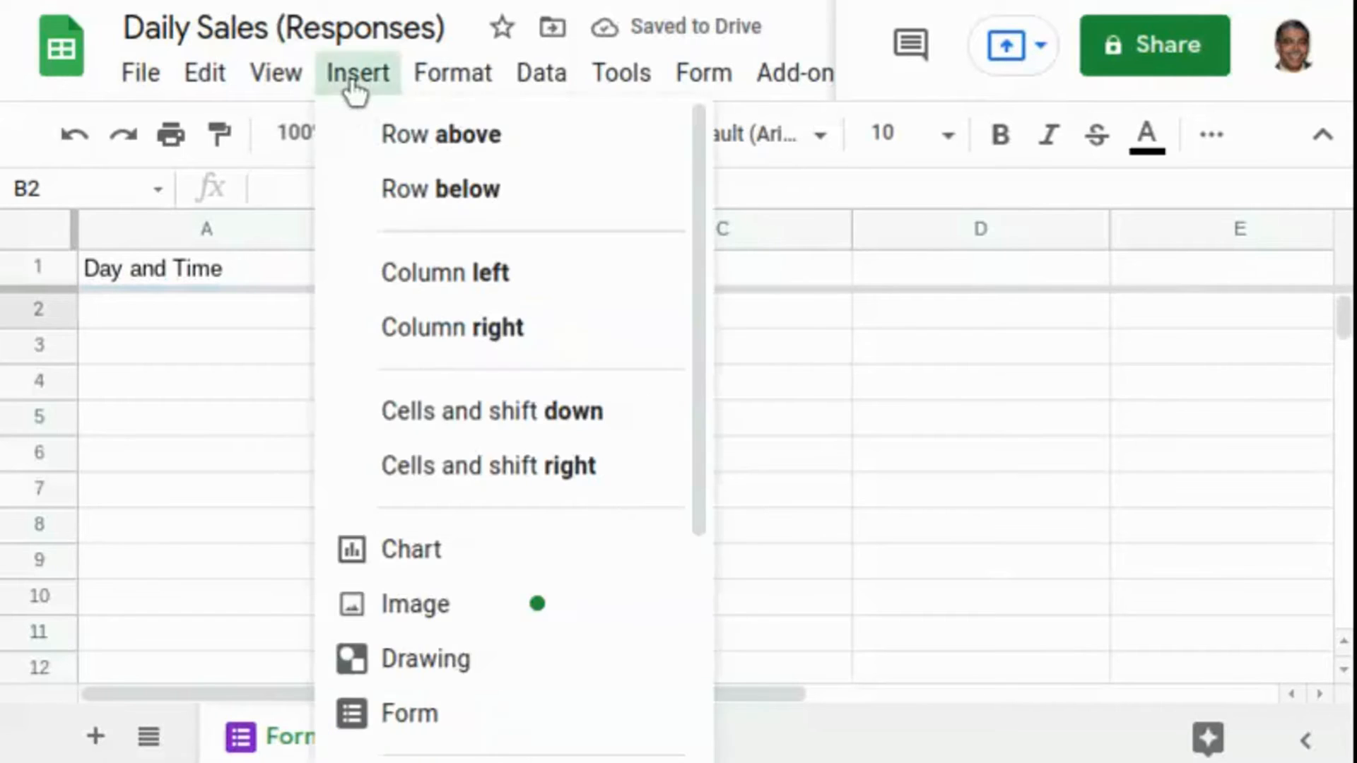
mouse_move(452, 73)
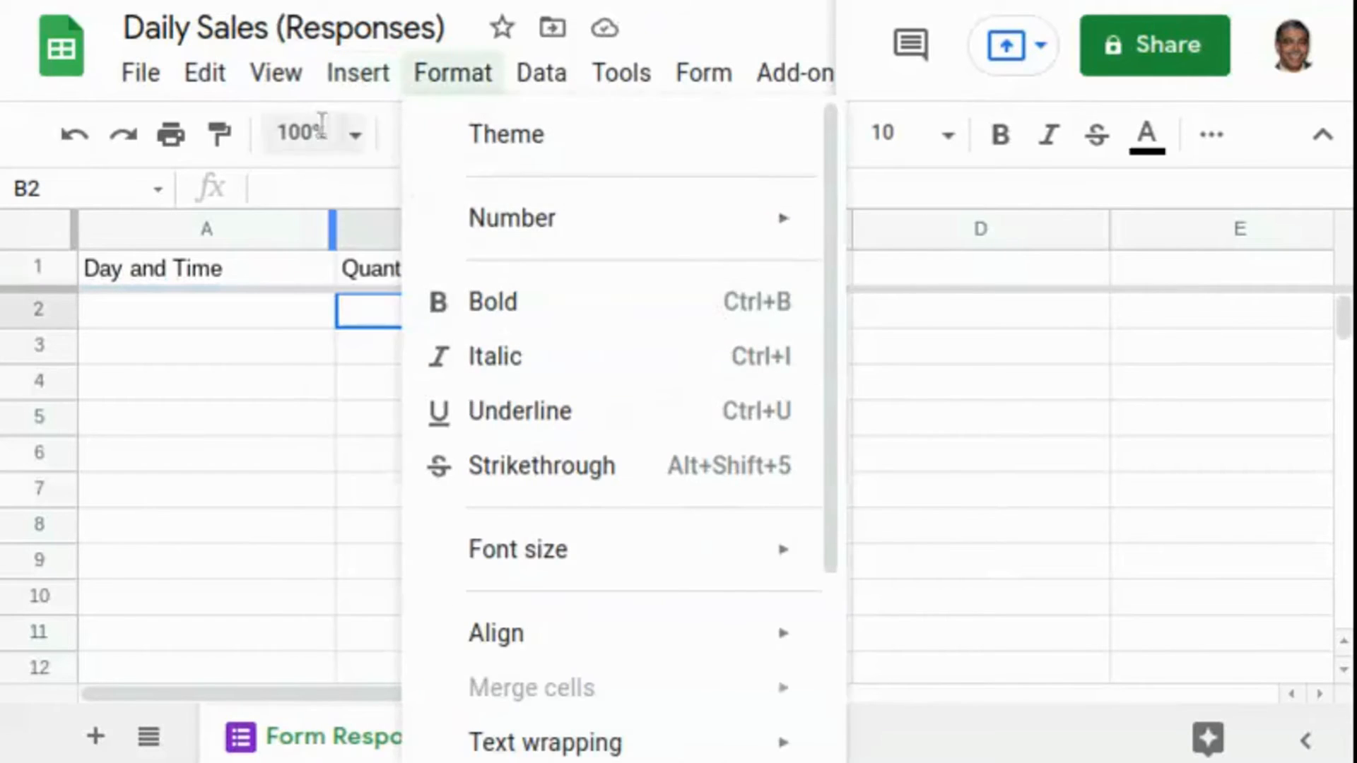
mouse_move(348, 79)
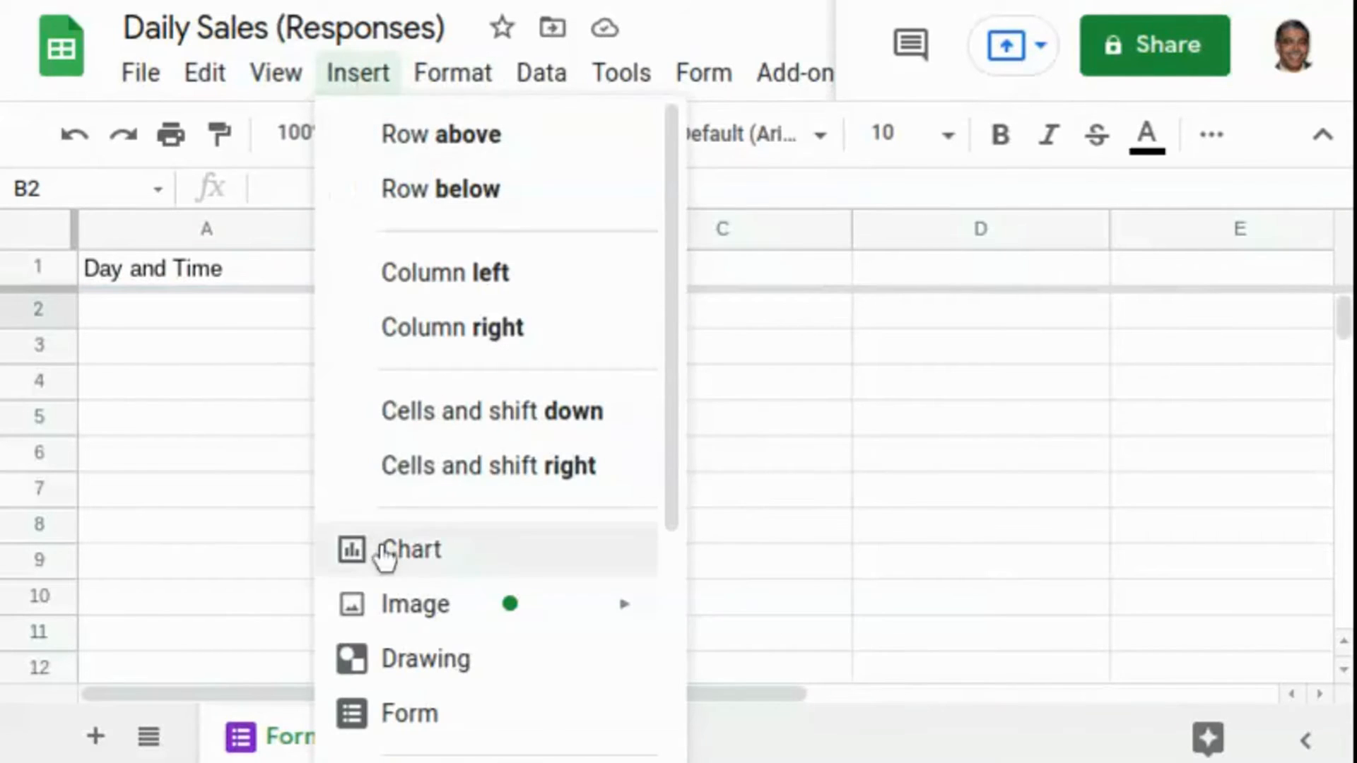
click(387, 562)
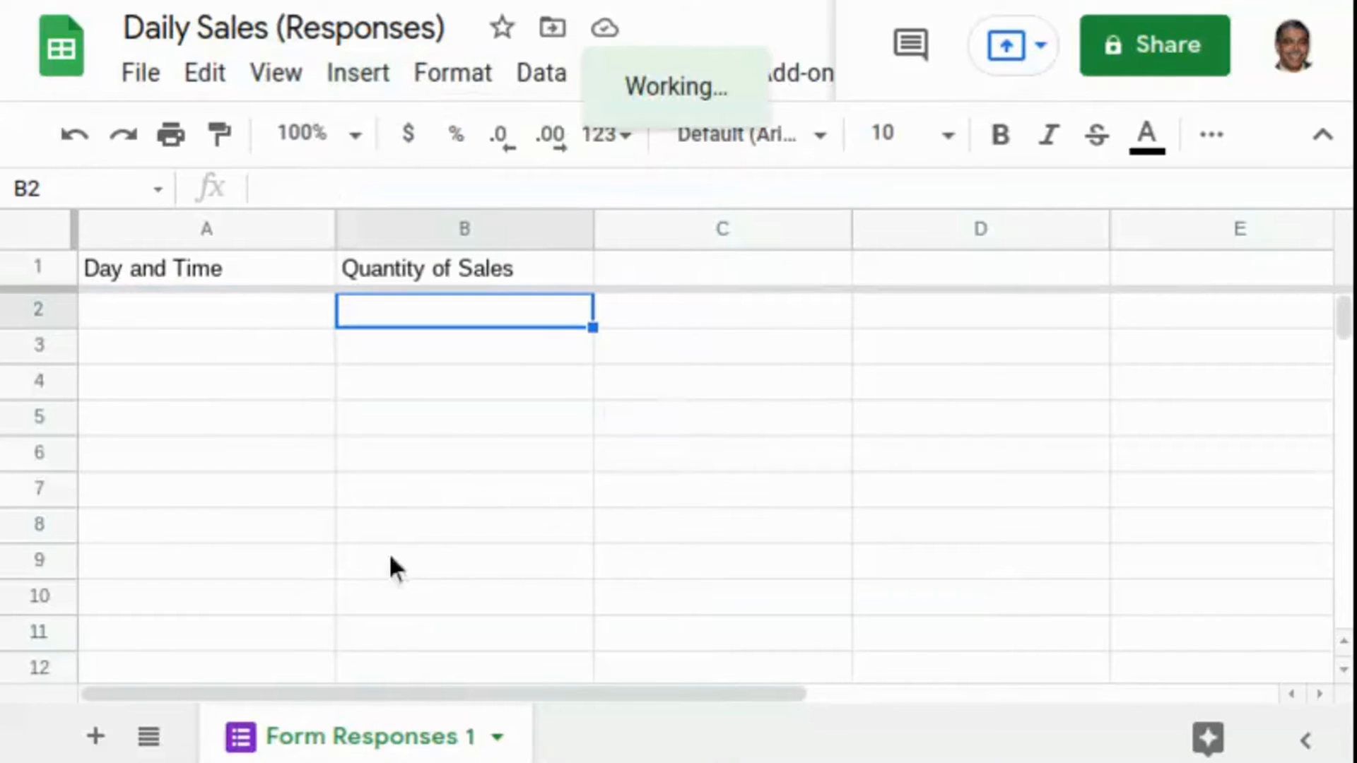
Set the chart to use row 1 as headers and column A as labels.
mouse_move(796, 304)
mouse_down()
mouse_move(797, 607)
mouse_move(798, 312)
mouse_up()
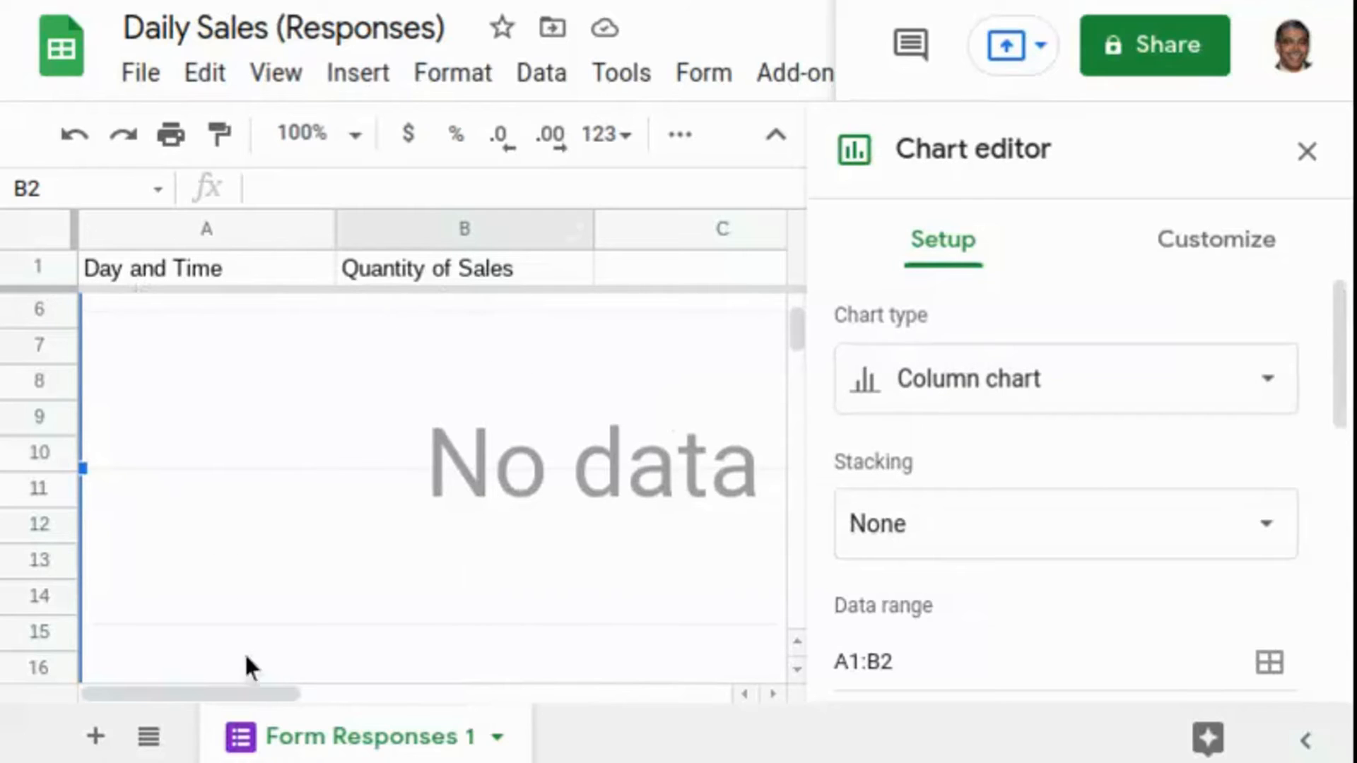
scroll(1347, 357, down, 7)
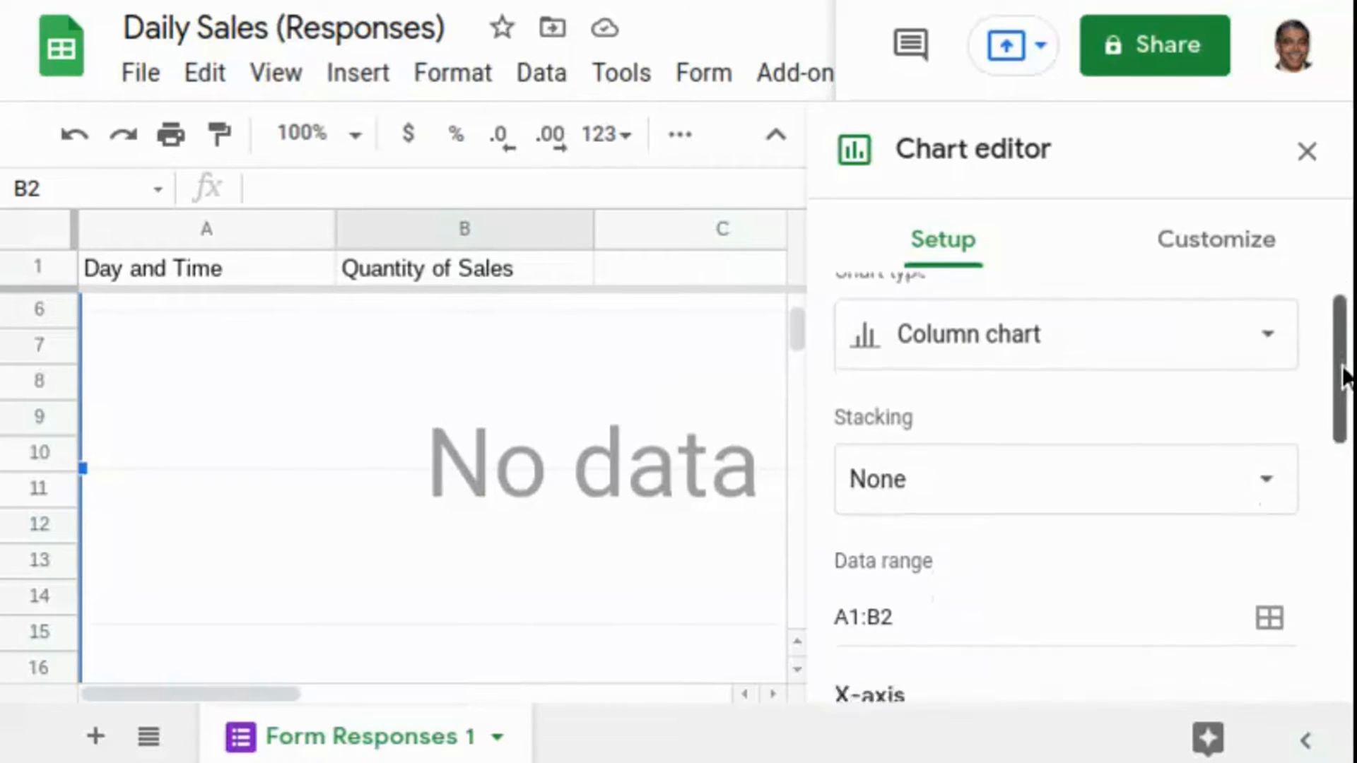
scroll(1340, 579, down, 3)
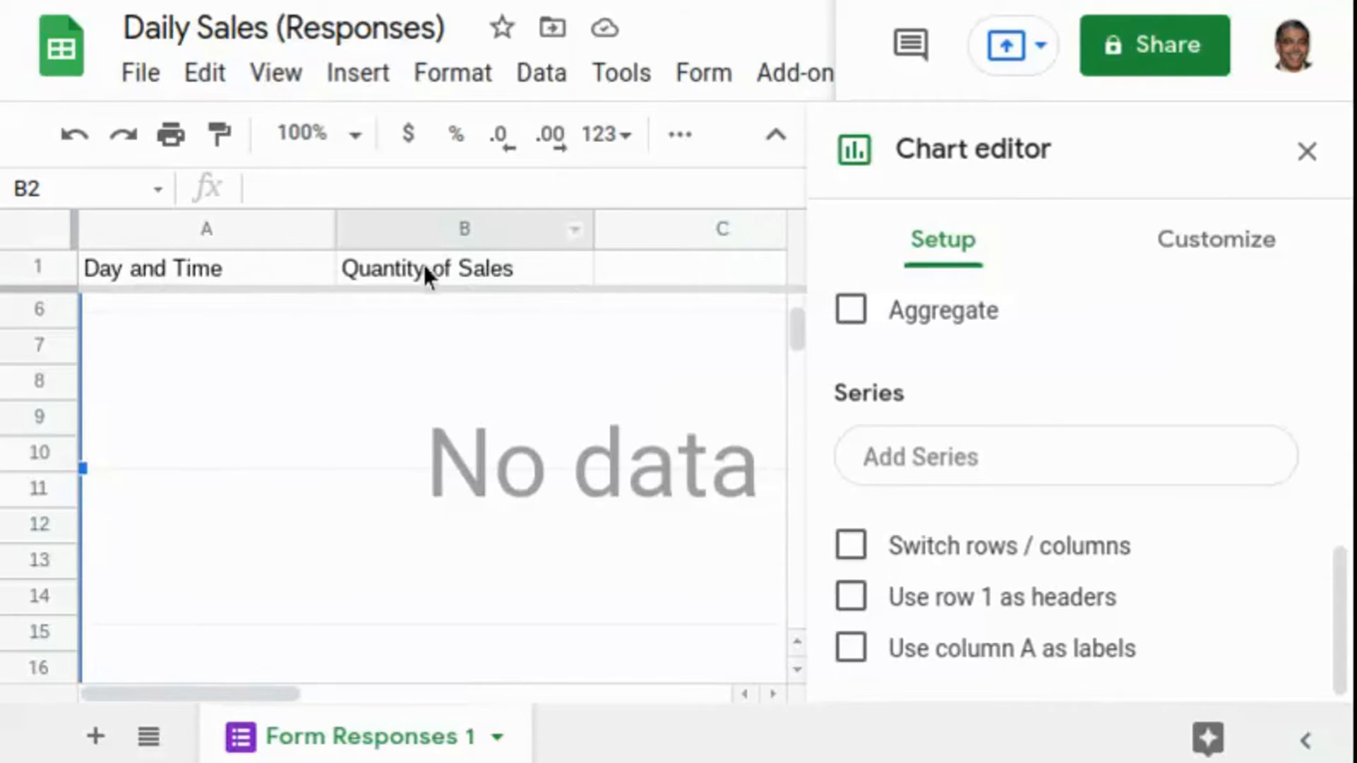
click(853, 600)
click(853, 649)
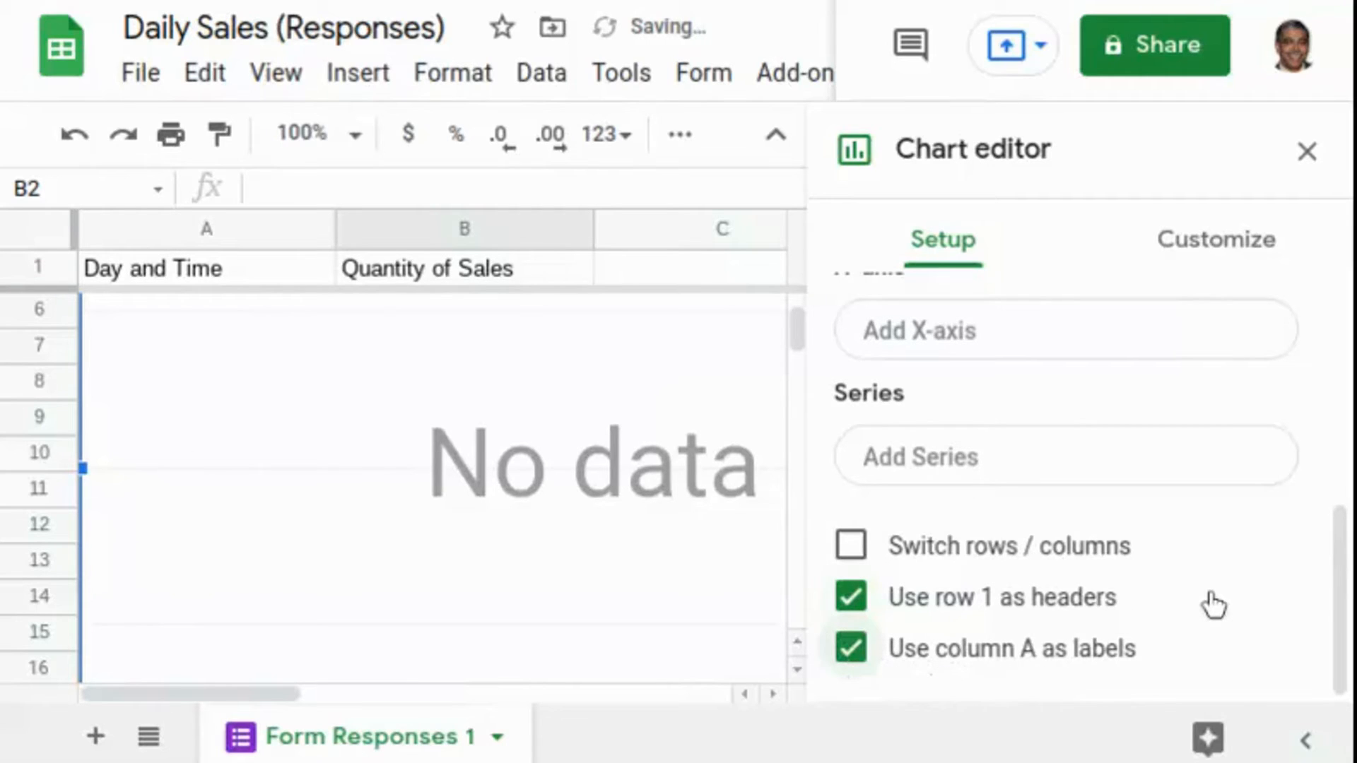
Set the chart's data range to A1:B31 and close the chart editor.
scroll(1211, 592, up, 1)
scroll(1214, 590, up, 3)
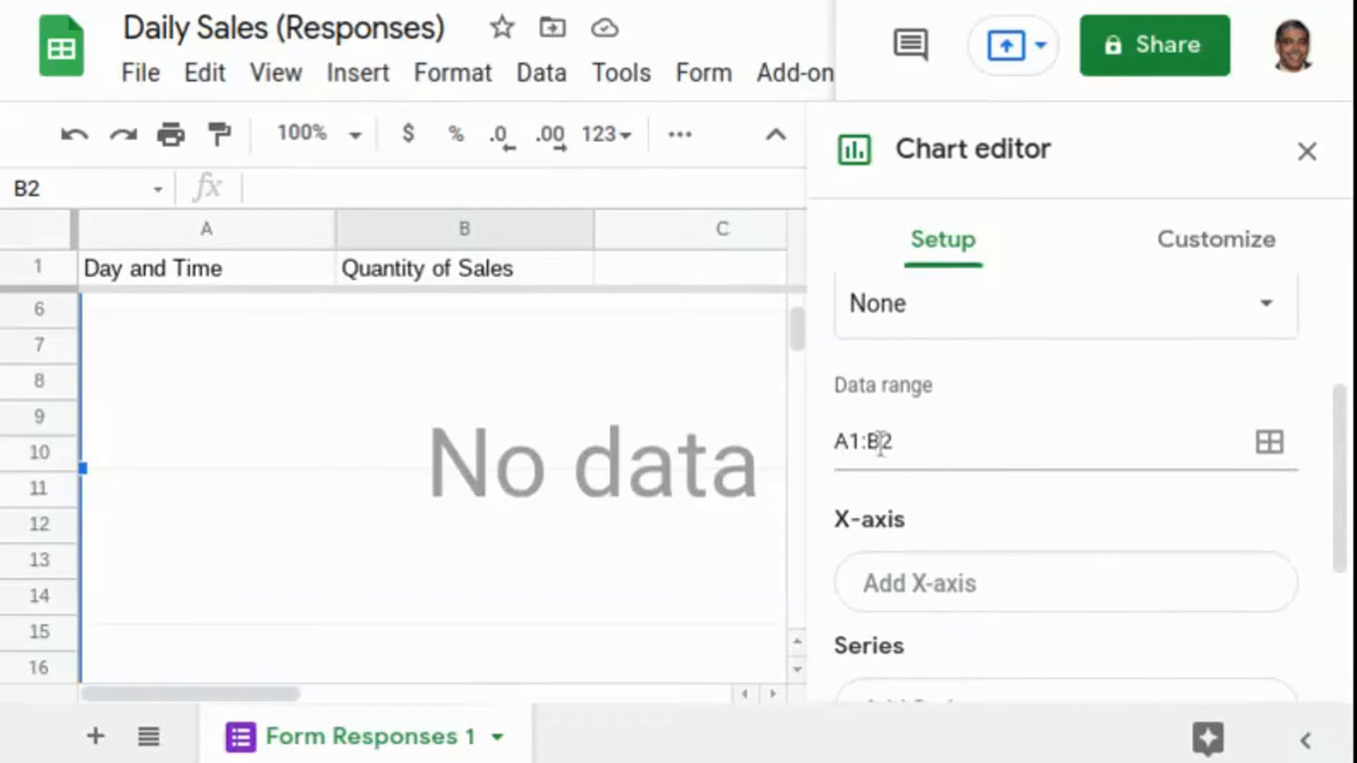
drag(881, 444, 899, 444)
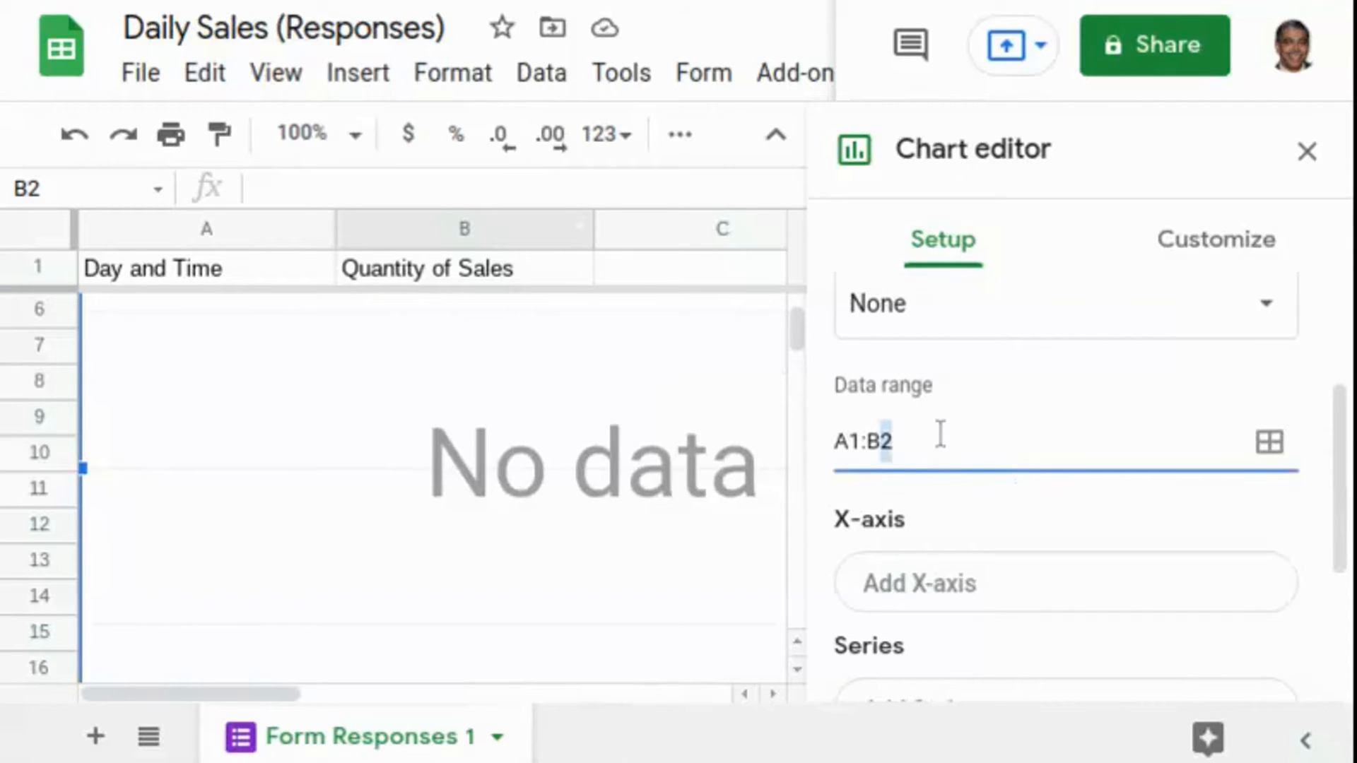
text(1)
key(BackSpace)
text(31)
click(1270, 443)
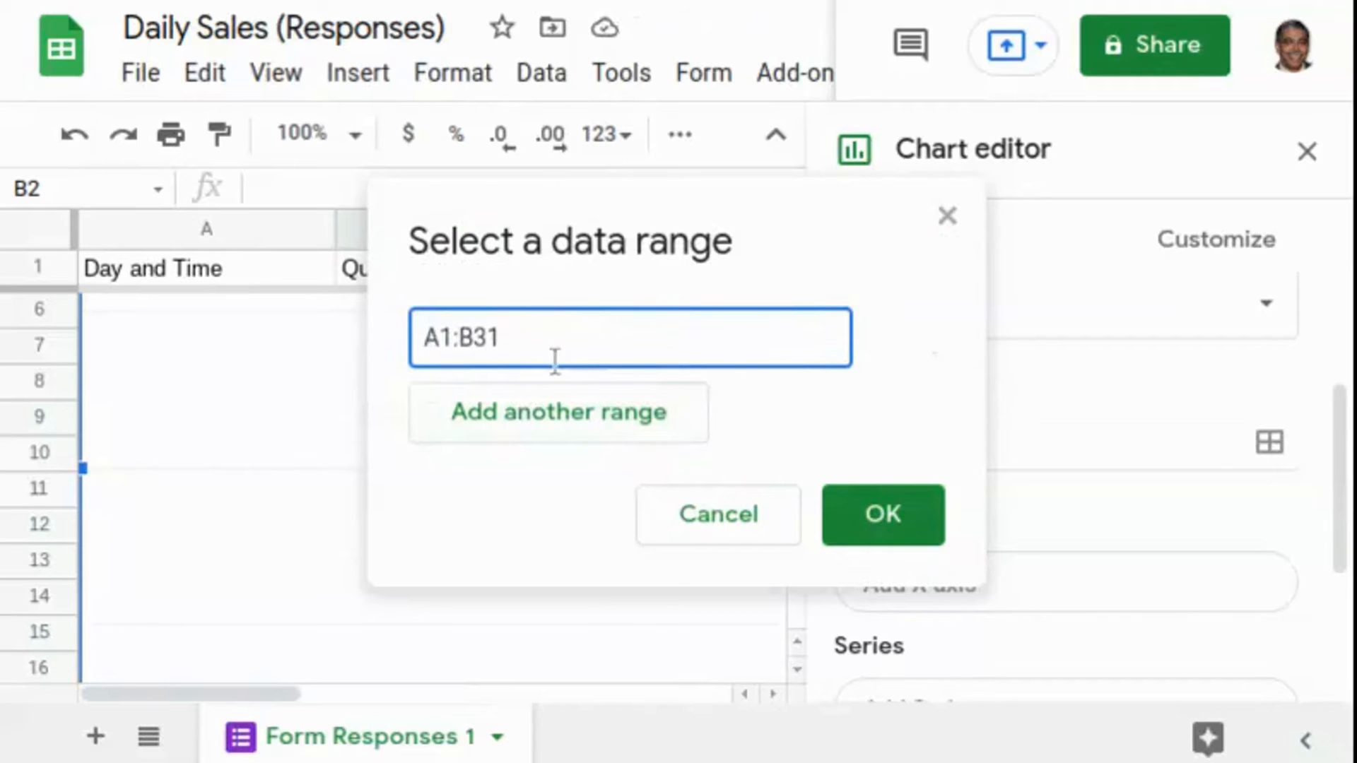
click(890, 526)
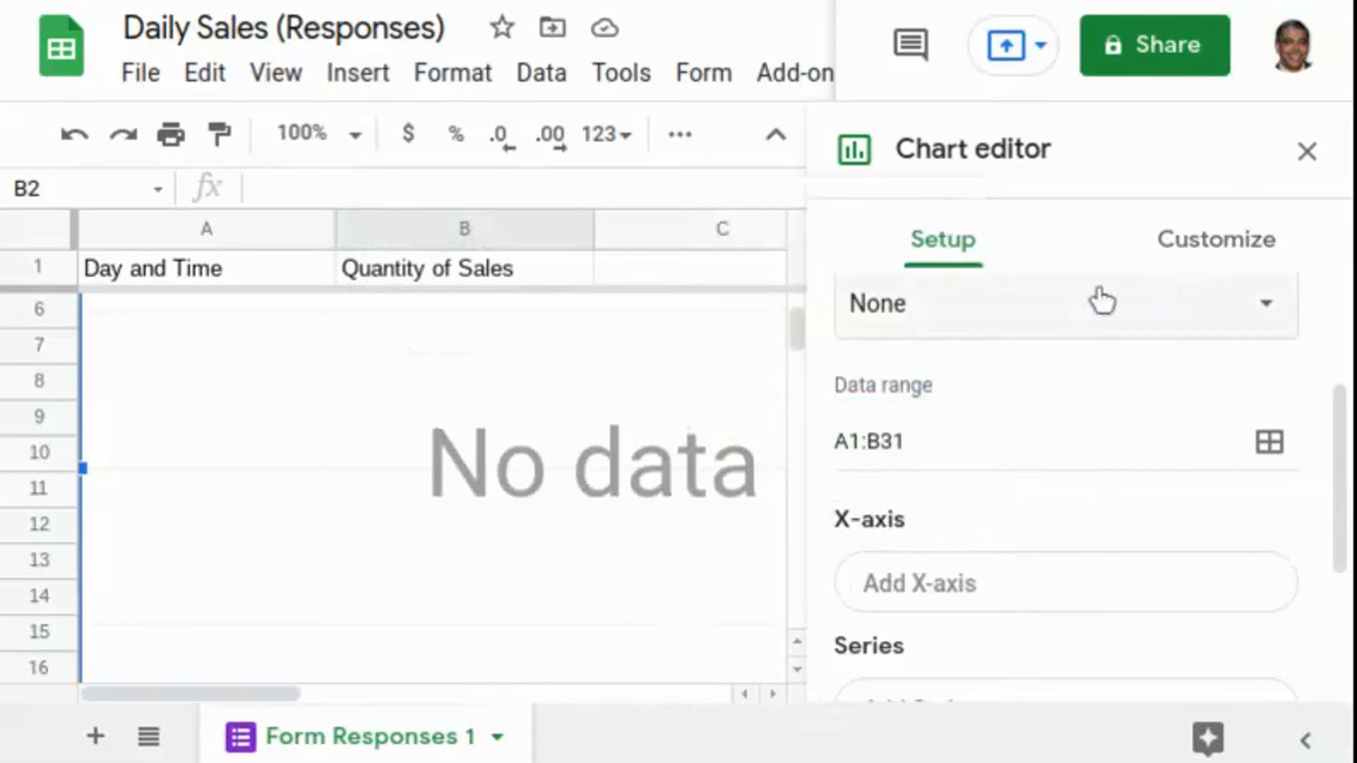
click(1308, 167)
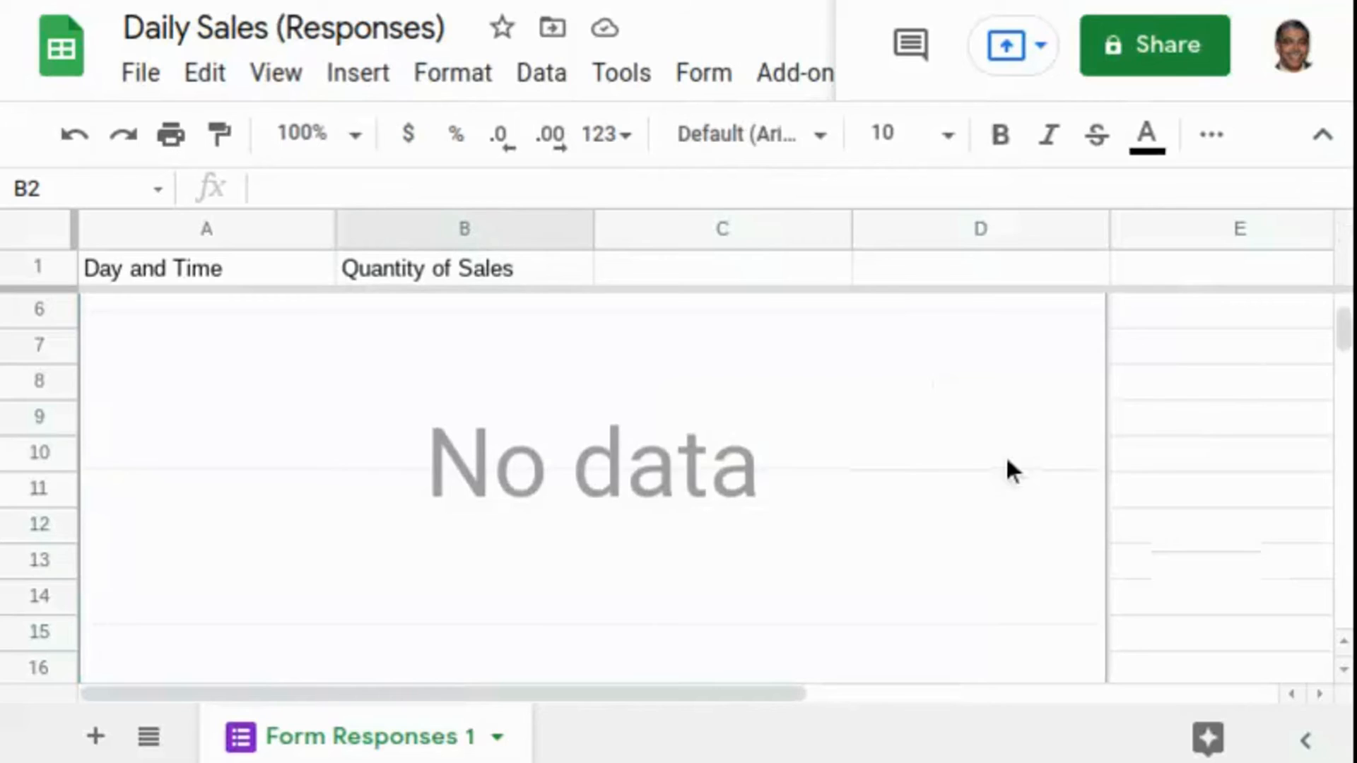
Move the chart from the Form Responses 1 sheet to its own sheet.
scroll(1006, 455, up, 2)
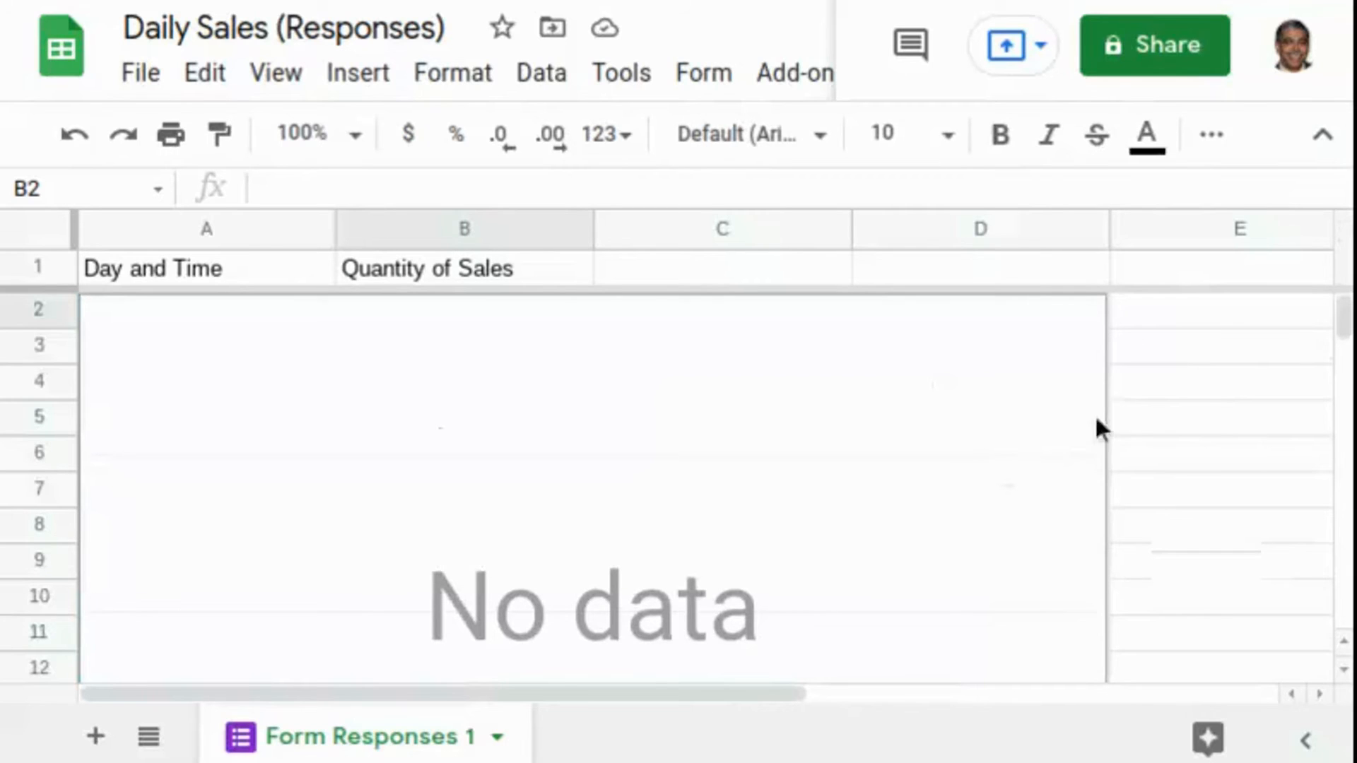
click(1018, 376)
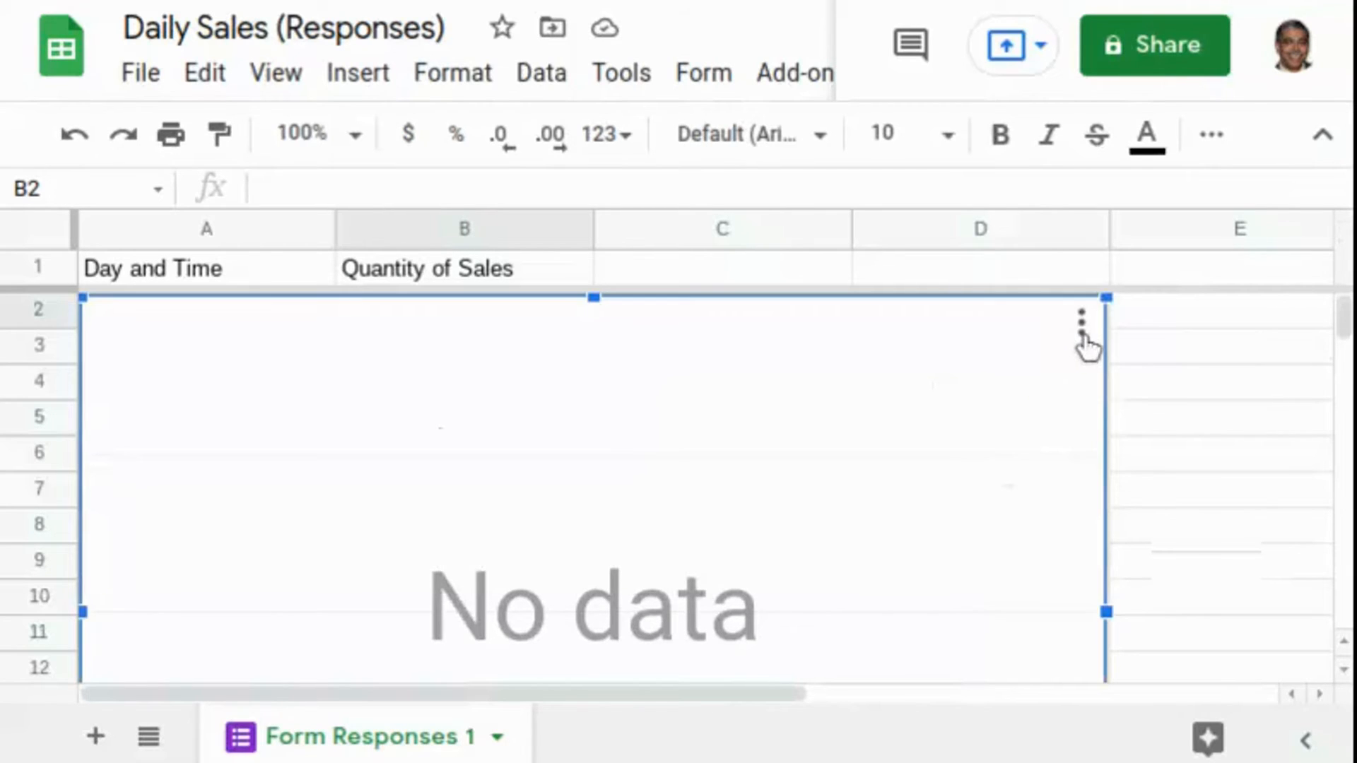
click(1081, 327)
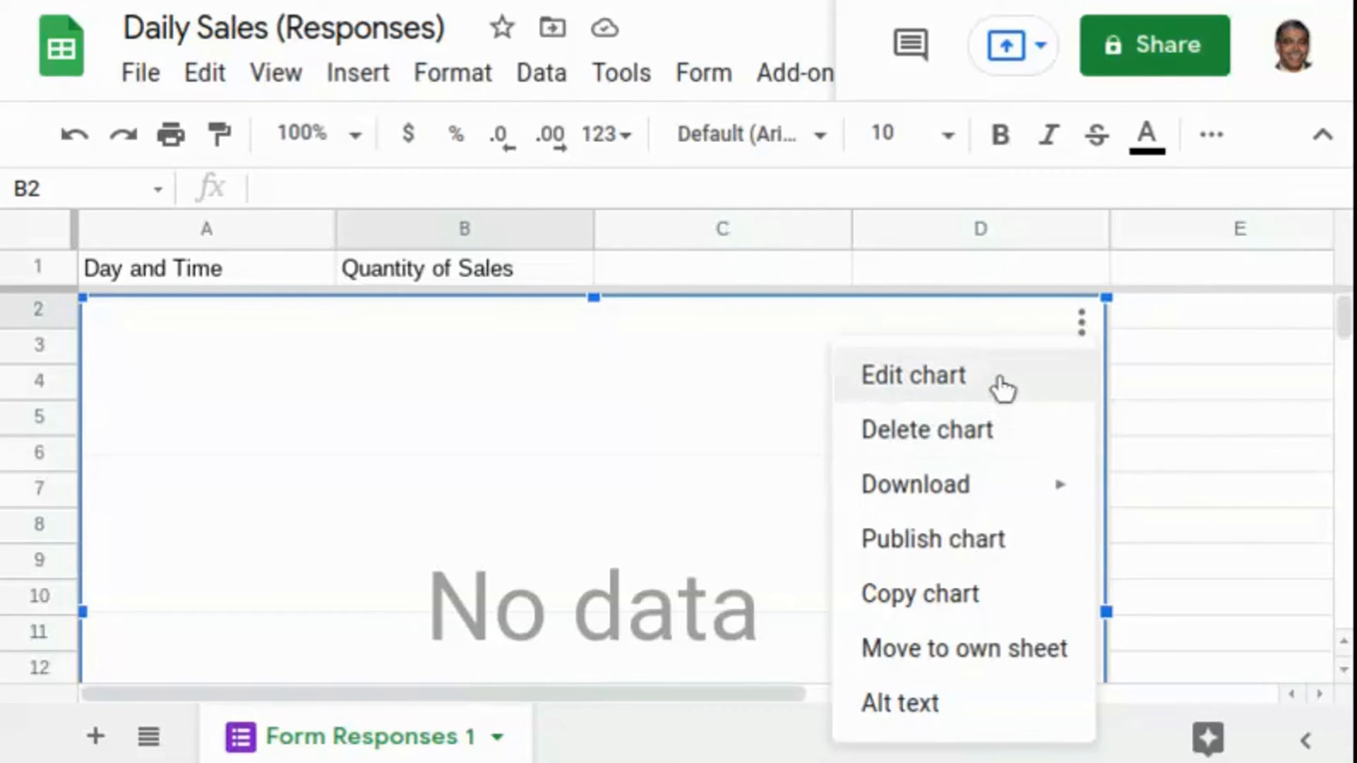
mouse_move(990, 488)
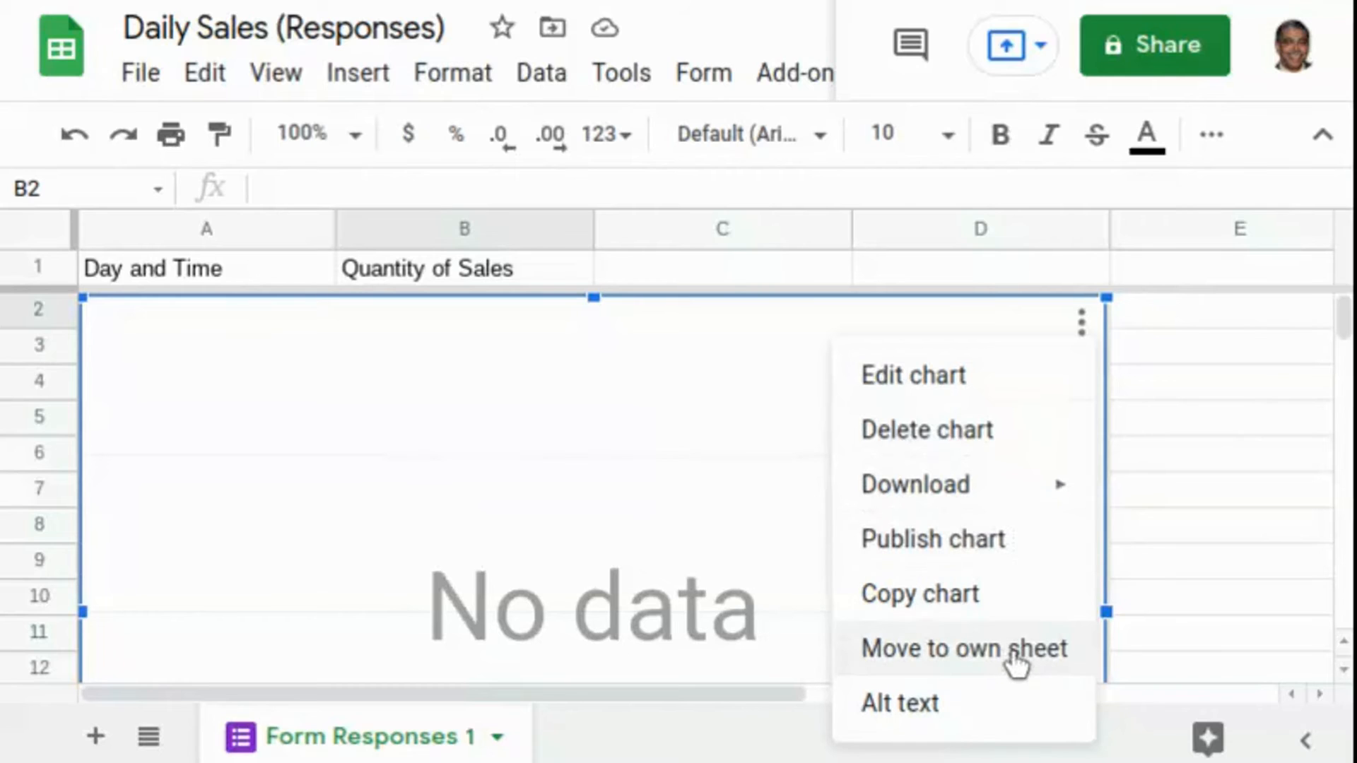
click(1015, 665)
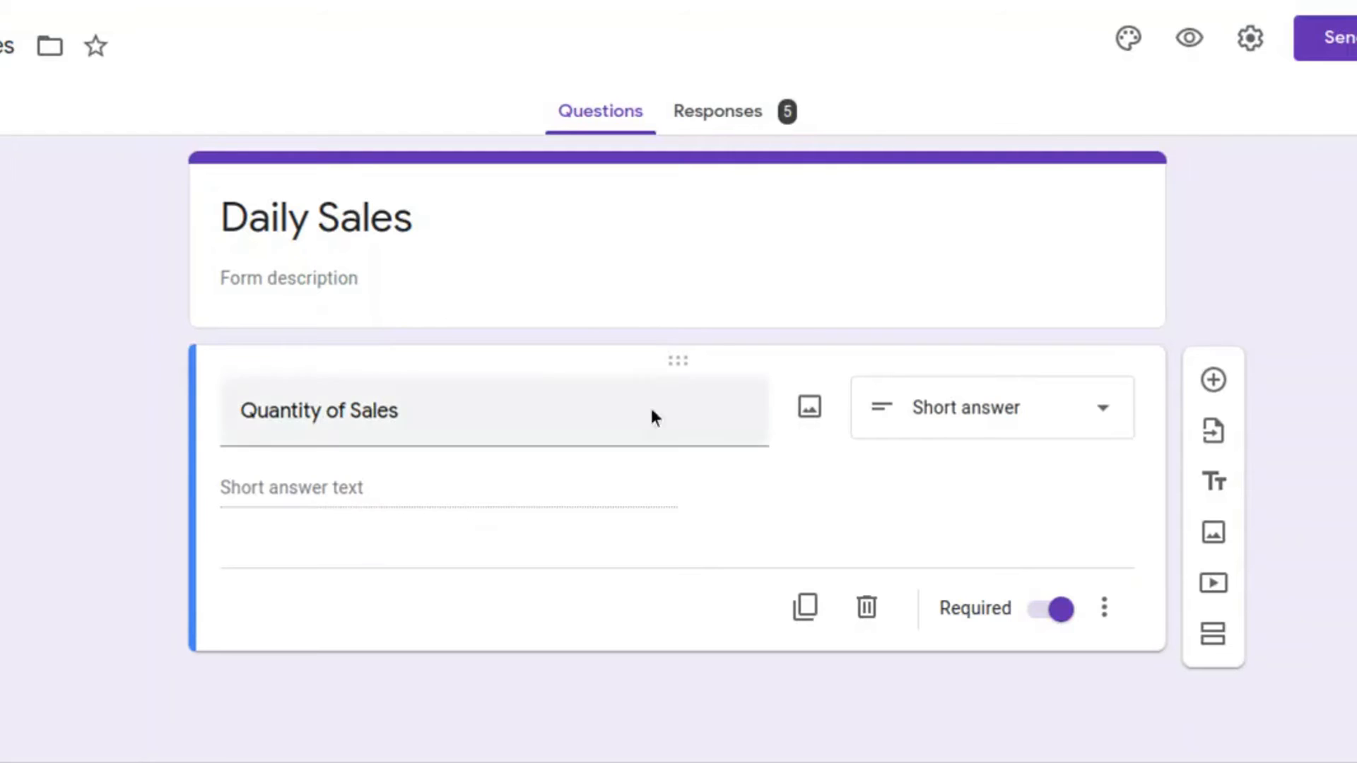
Switch to the Daily Sales form and open its options for sending by email.
click(1349, 54)
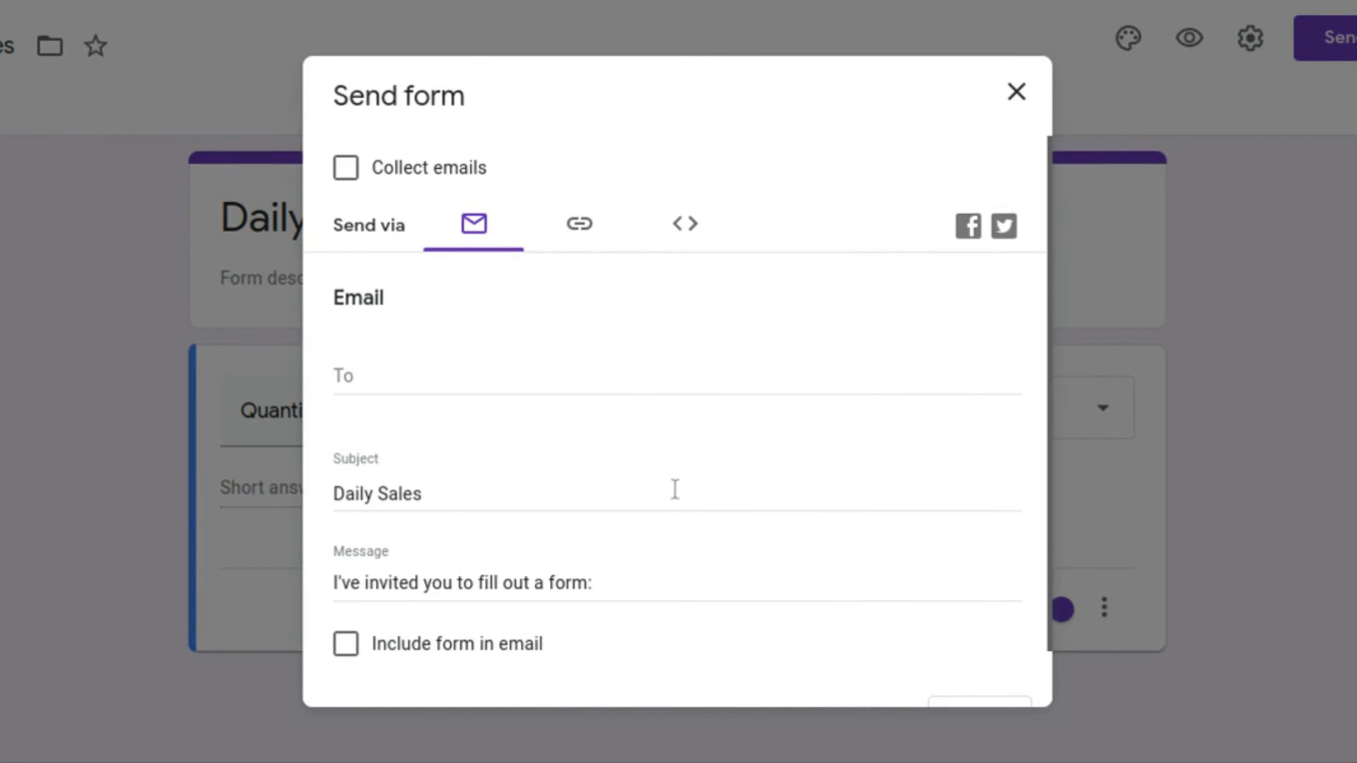
scroll(672, 487, down, 1)
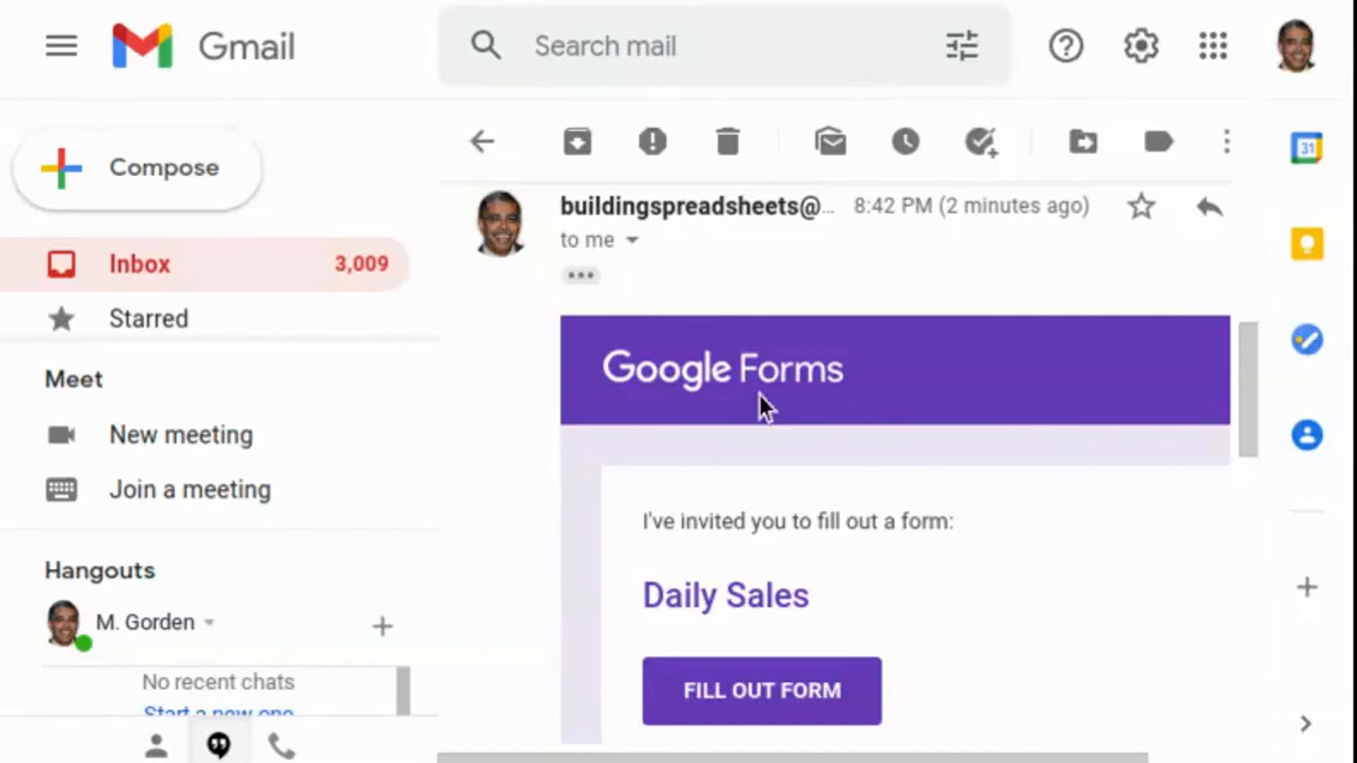
Switch to Gmail and open the Daily Sales form from its invitation email.
scroll(935, 426, down, 3)
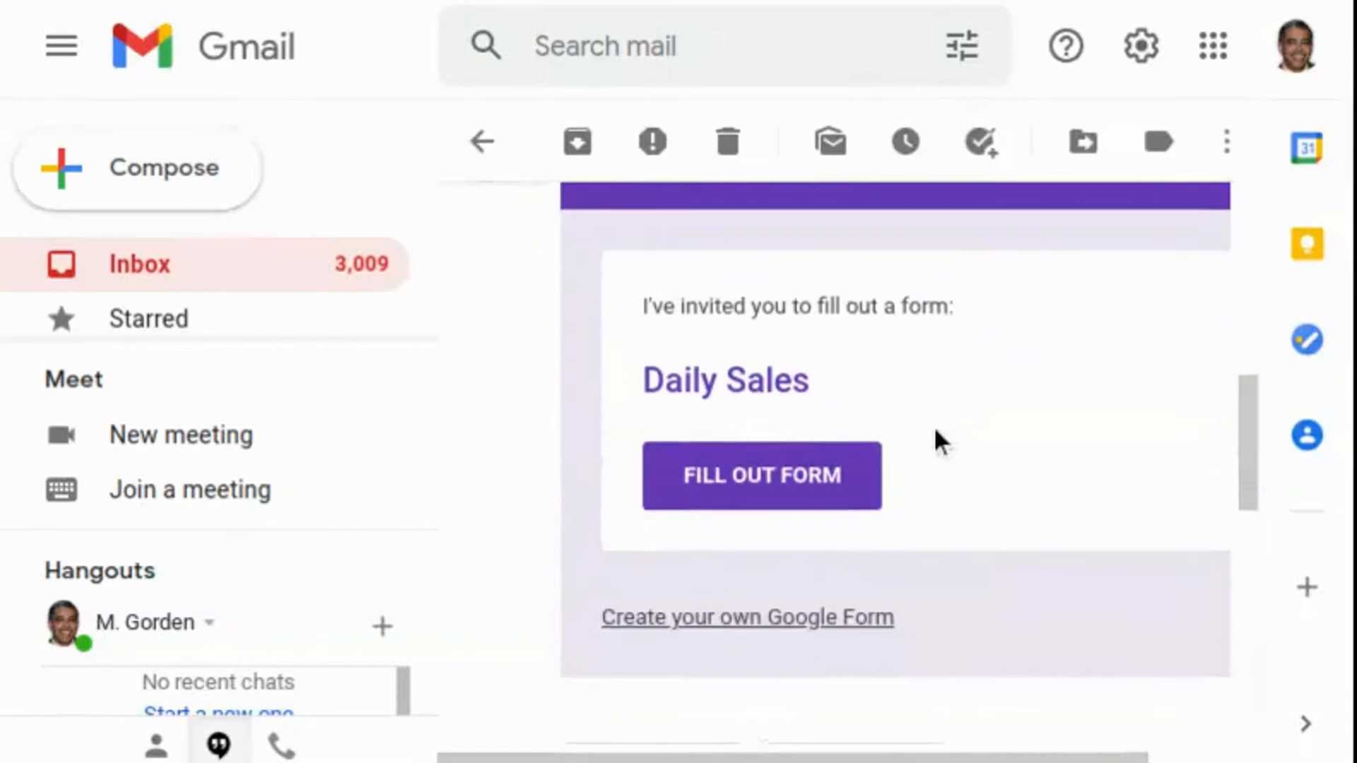
scroll(934, 425, up, 2)
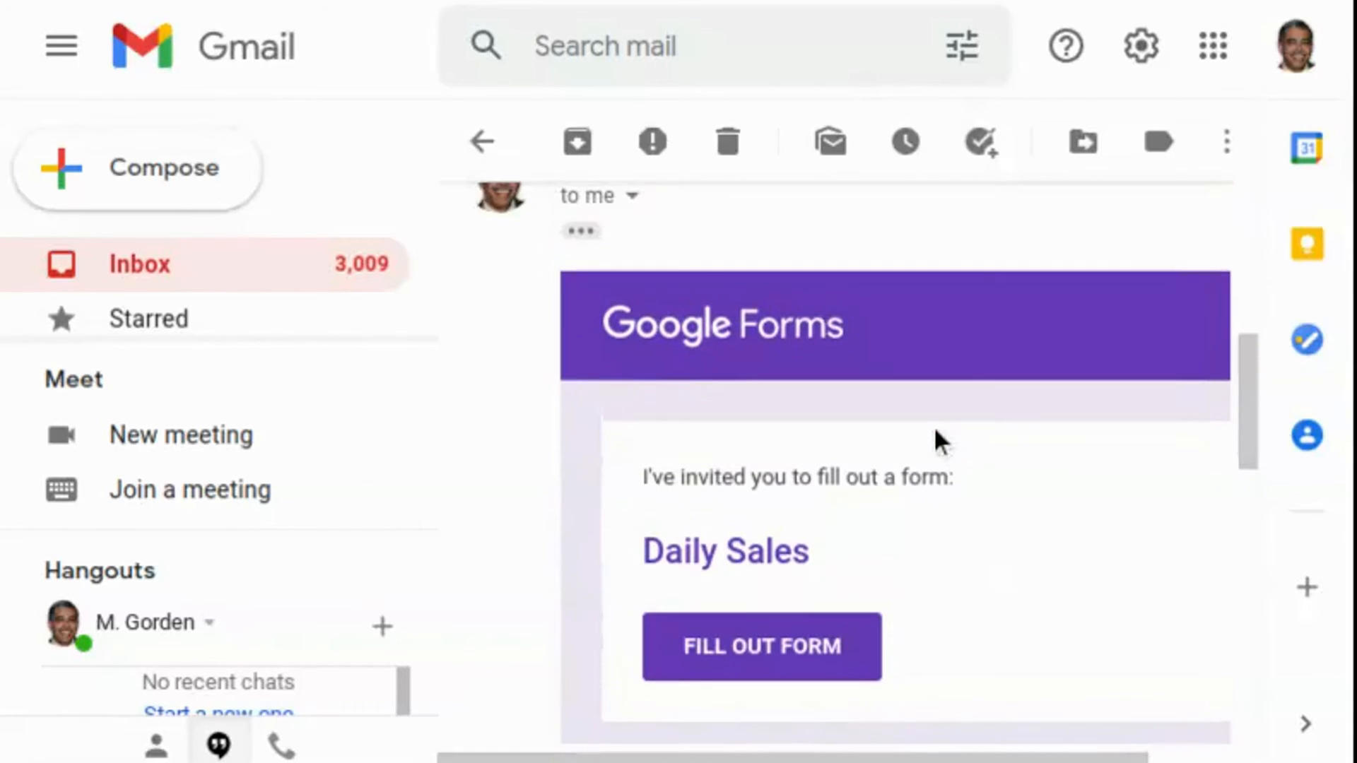
click(764, 664)
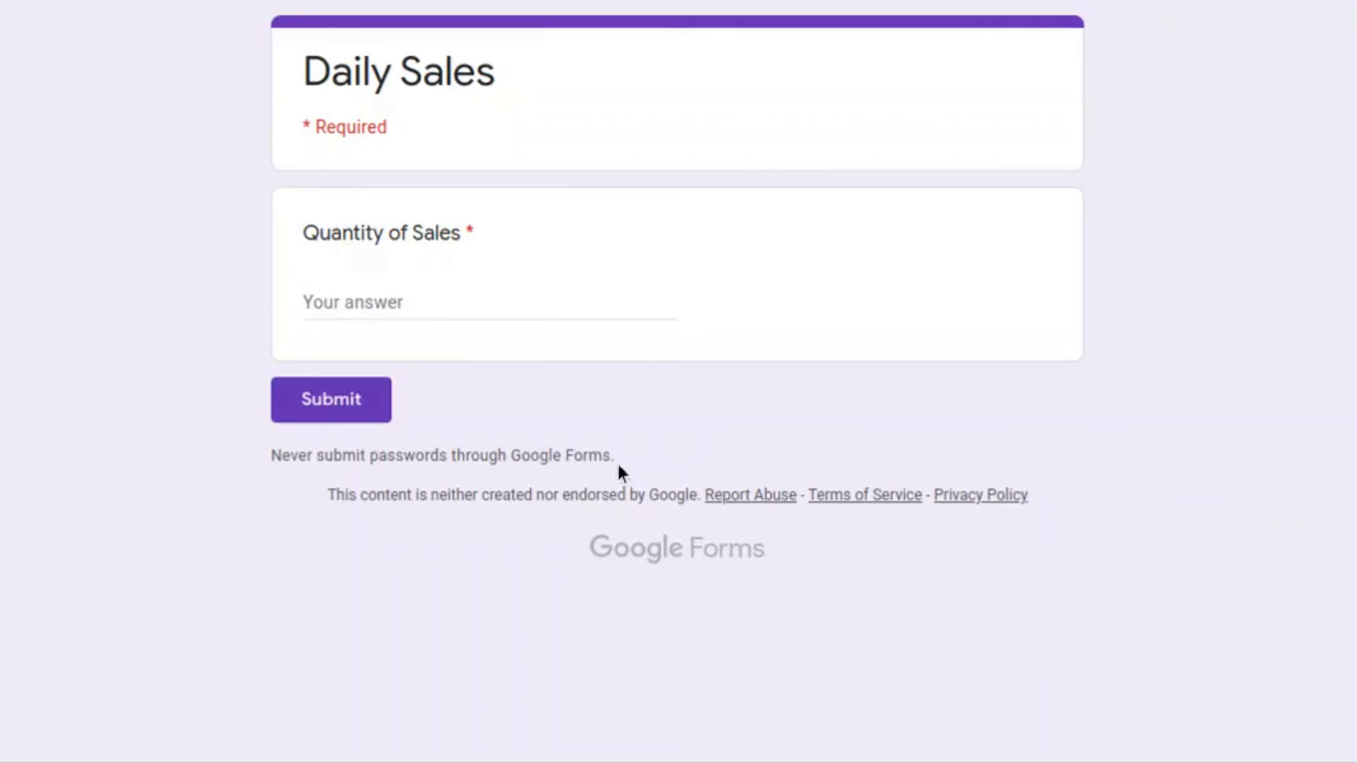
Submit a Daily Sales response with 12 as the Quantity of Sales.
click(421, 290)
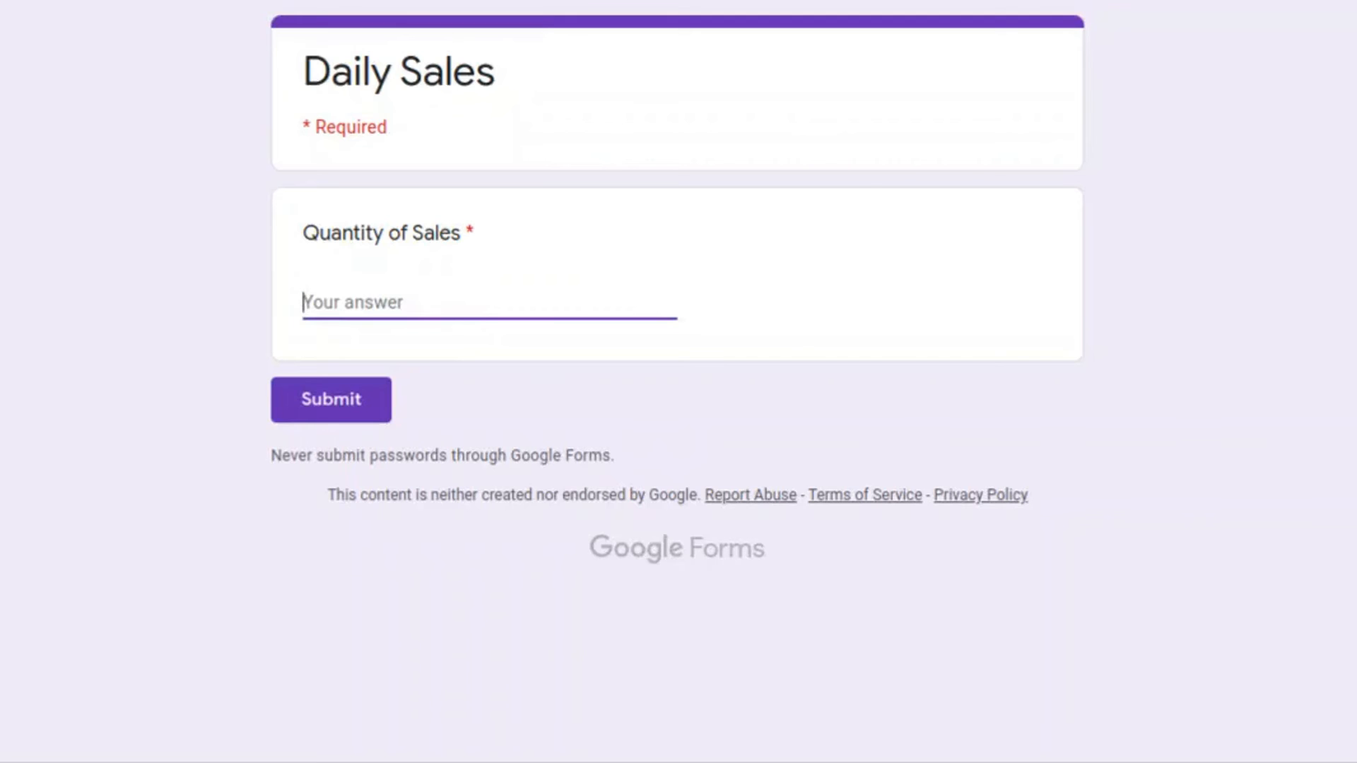
text(12)
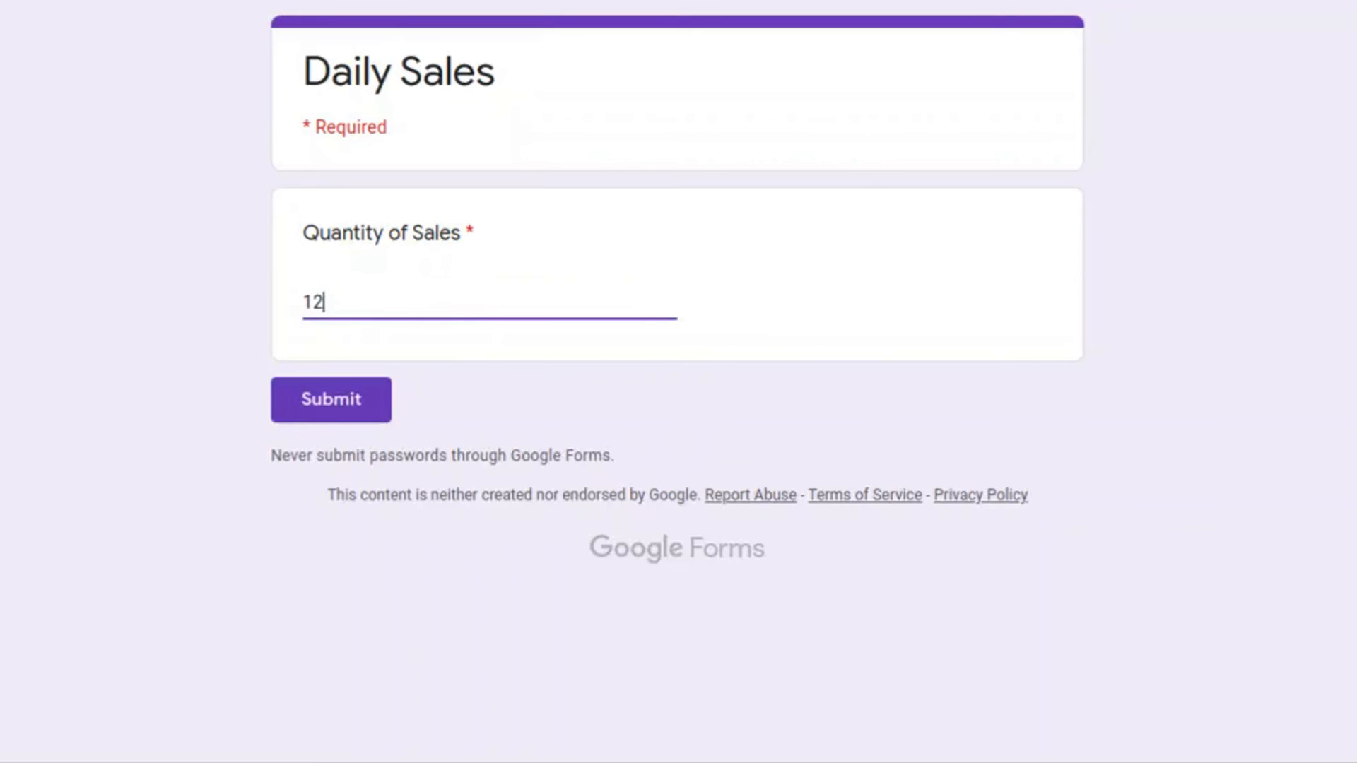
click(337, 415)
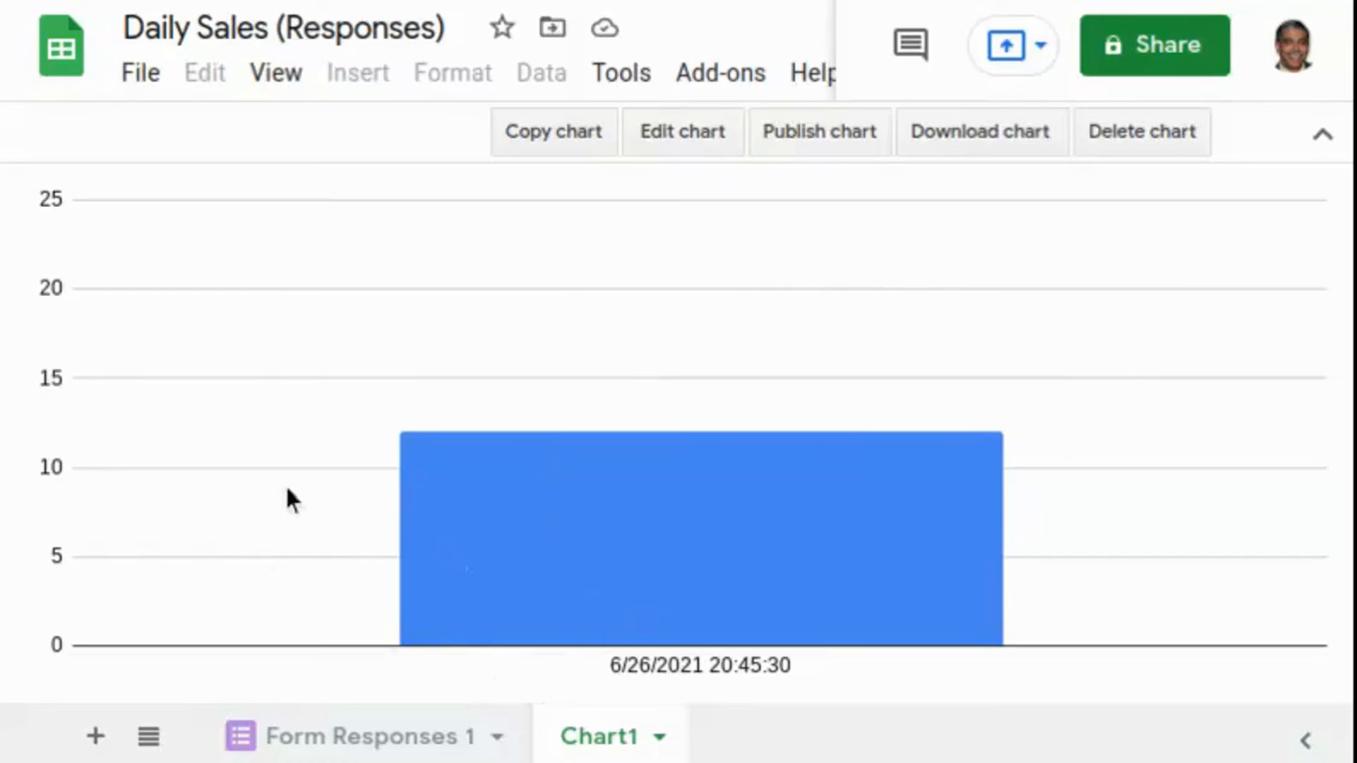
Make the column chart on the Chart1 sheet of Daily Sales (Responses) 3D and close the chart editor.
mouse_move(660, 447)
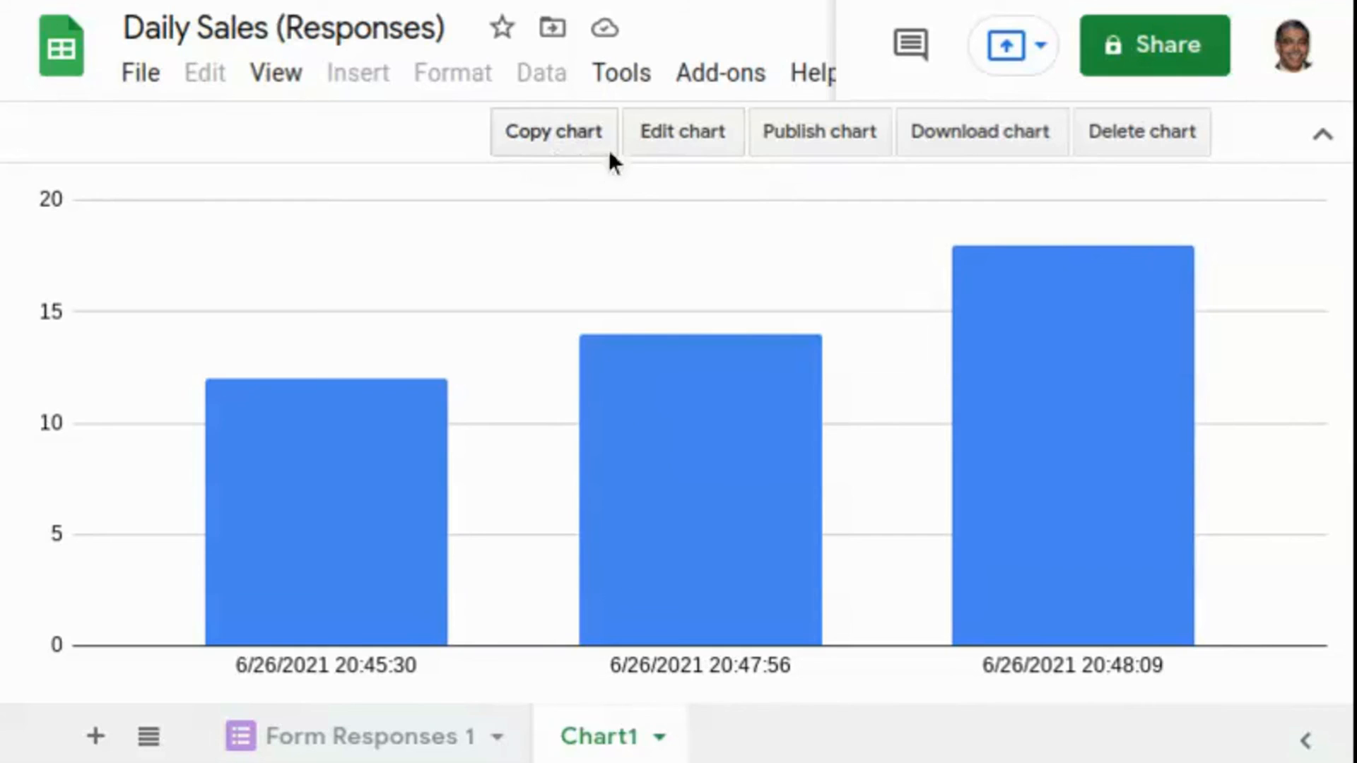
click(684, 130)
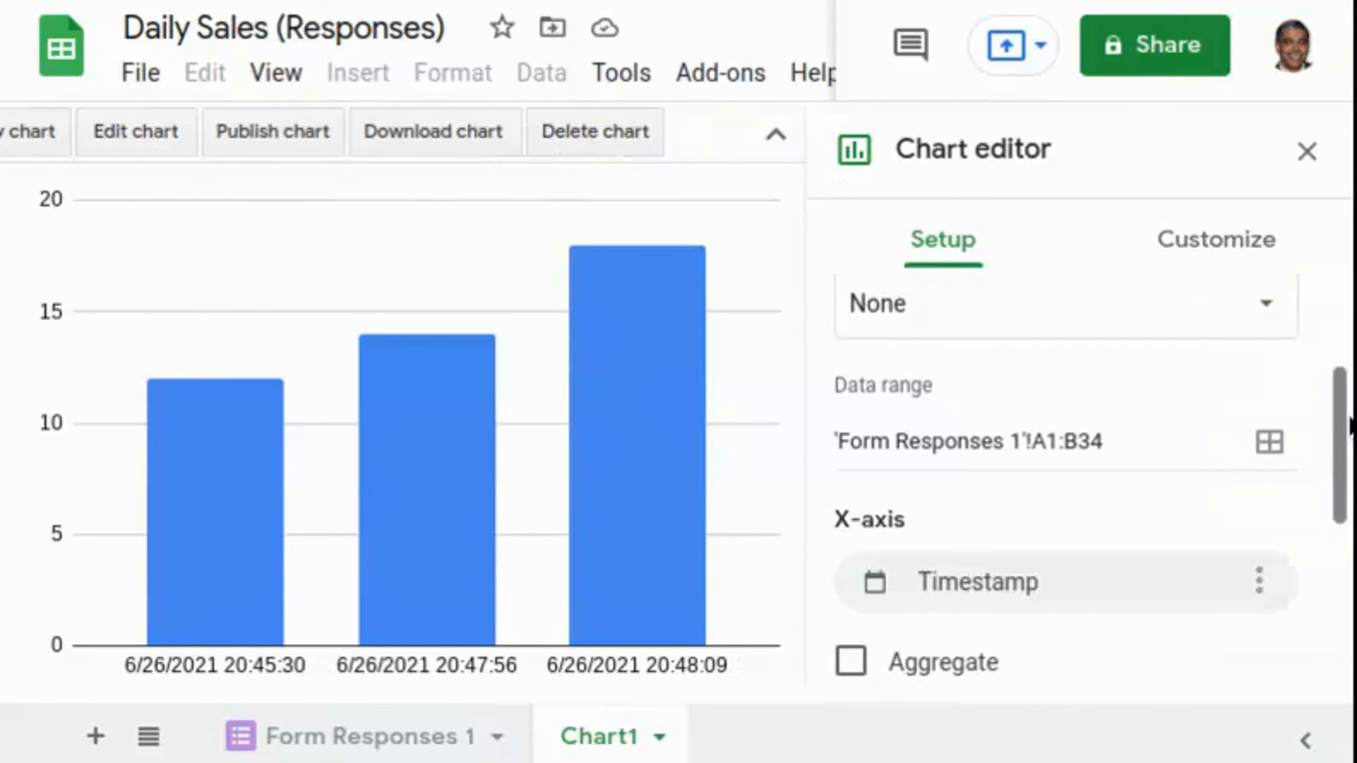
drag(1338, 375, 1338, 424)
drag(1340, 481, 1305, 327)
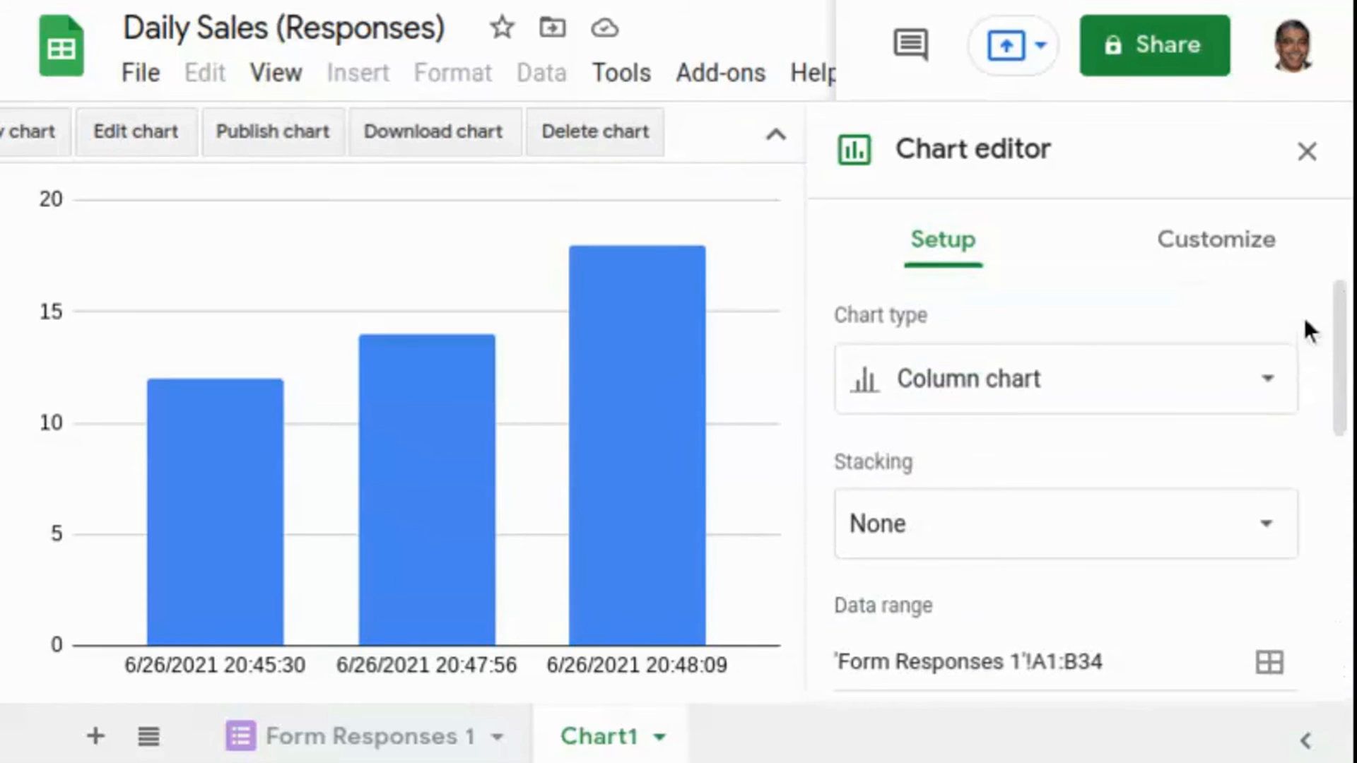
click(1216, 255)
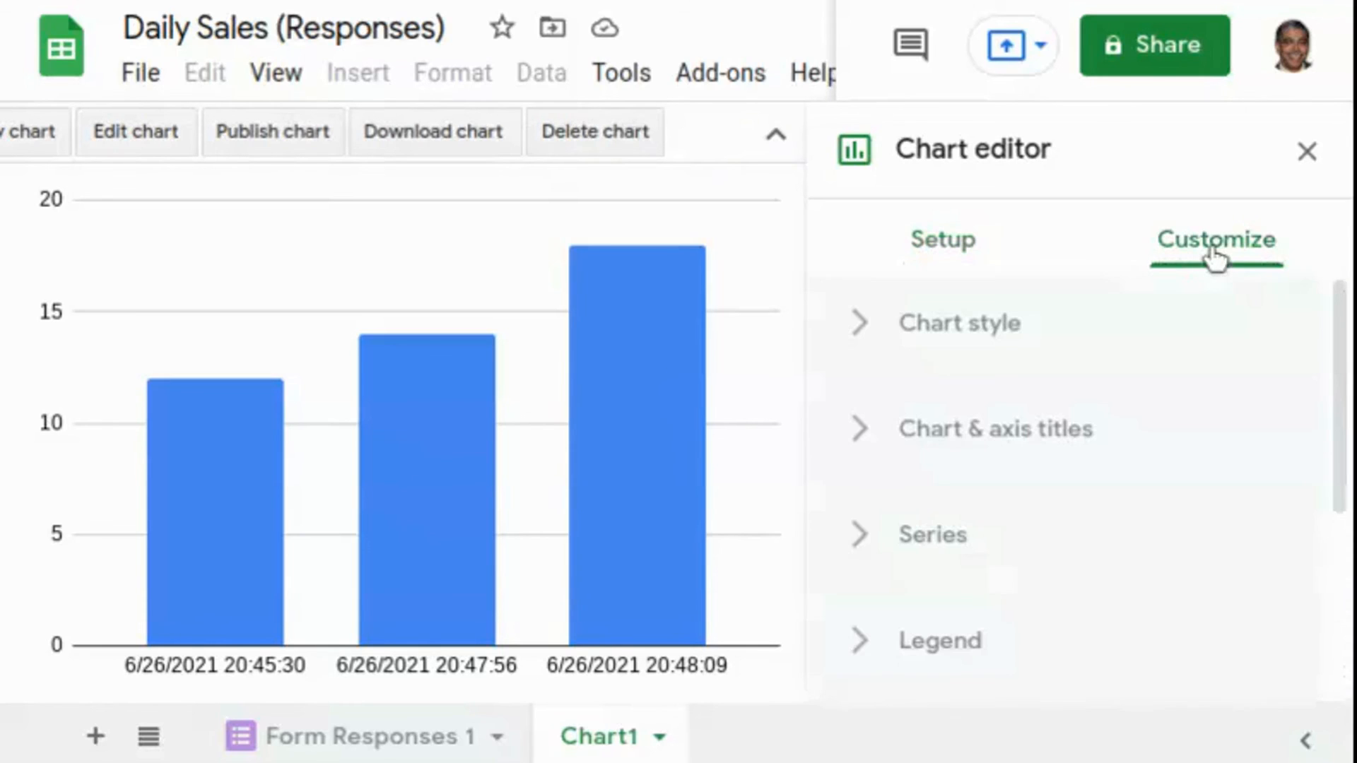
click(964, 341)
scroll(1260, 445, down, 4)
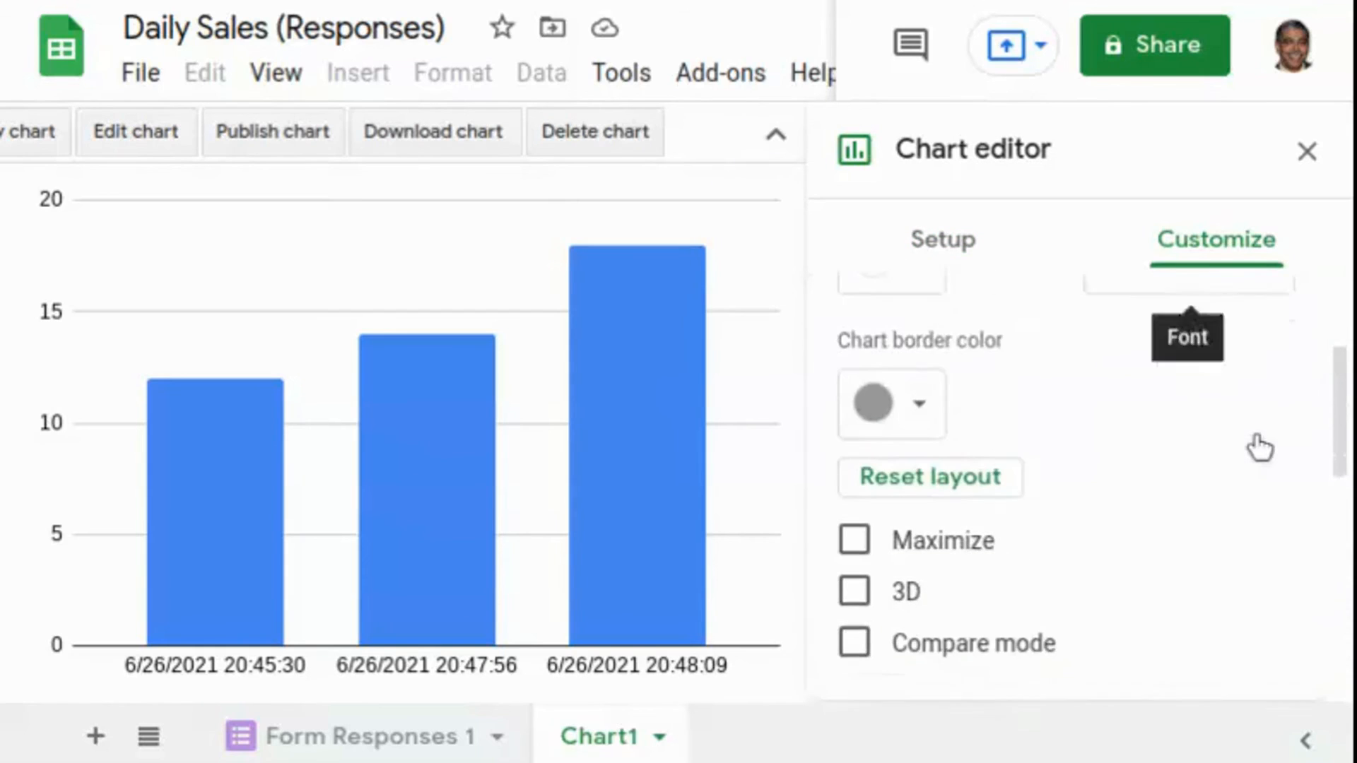
click(865, 486)
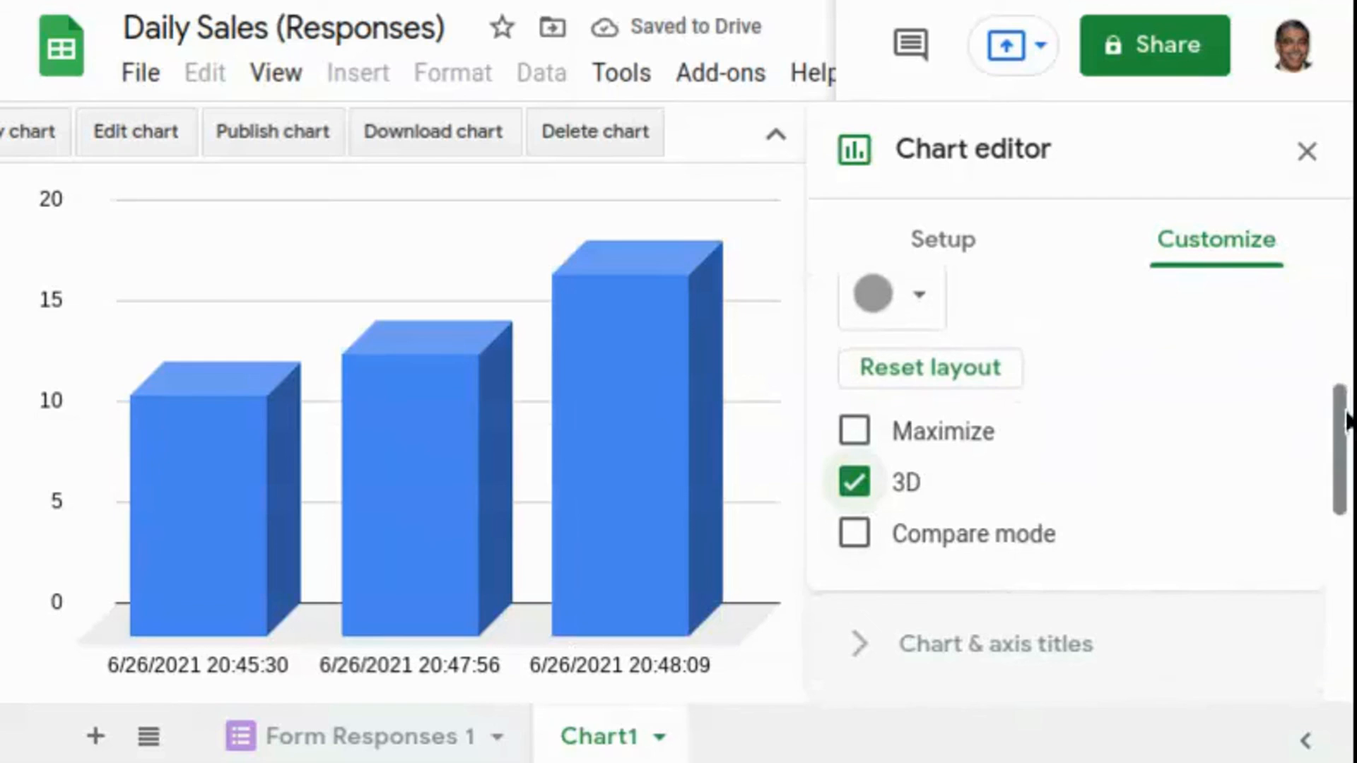
click(1307, 151)
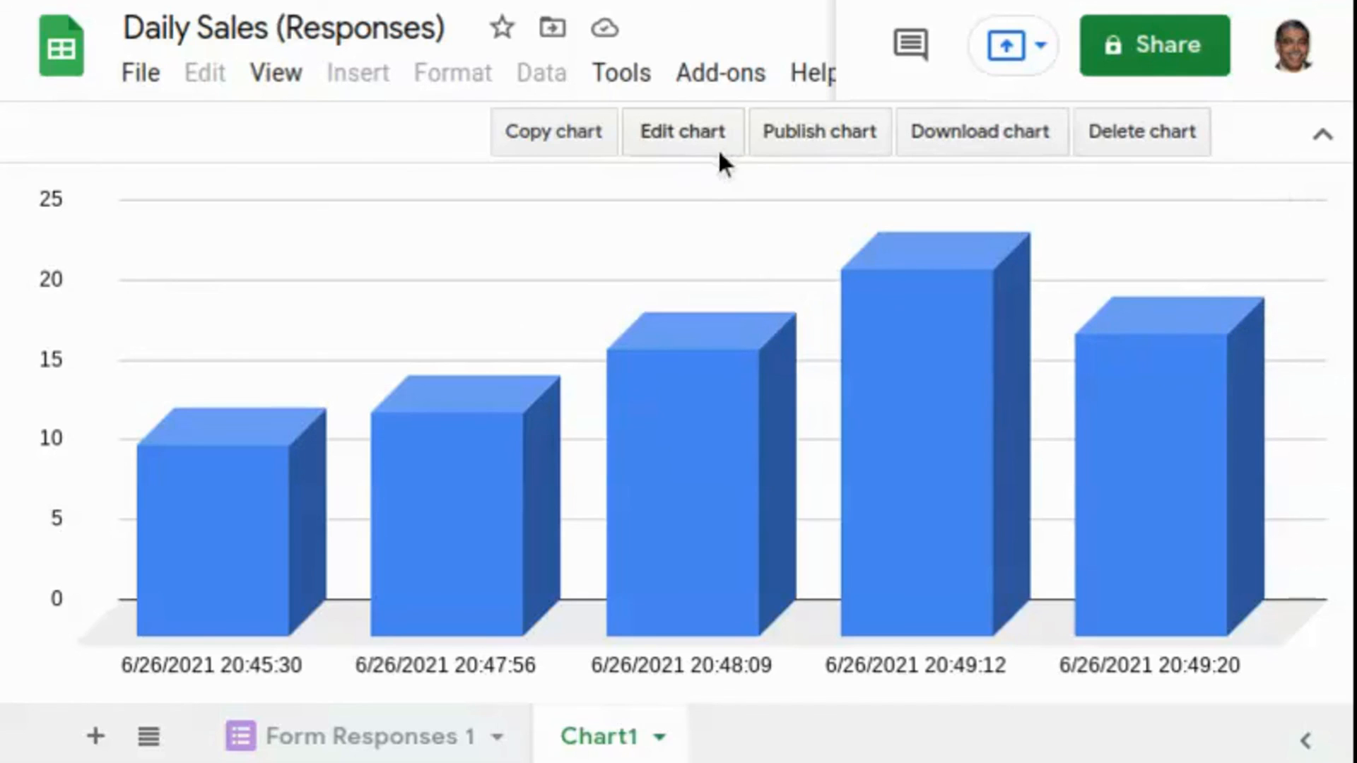
Turn on data labels for the Quantity of Sales series in the Chart1 column chart.
click(704, 129)
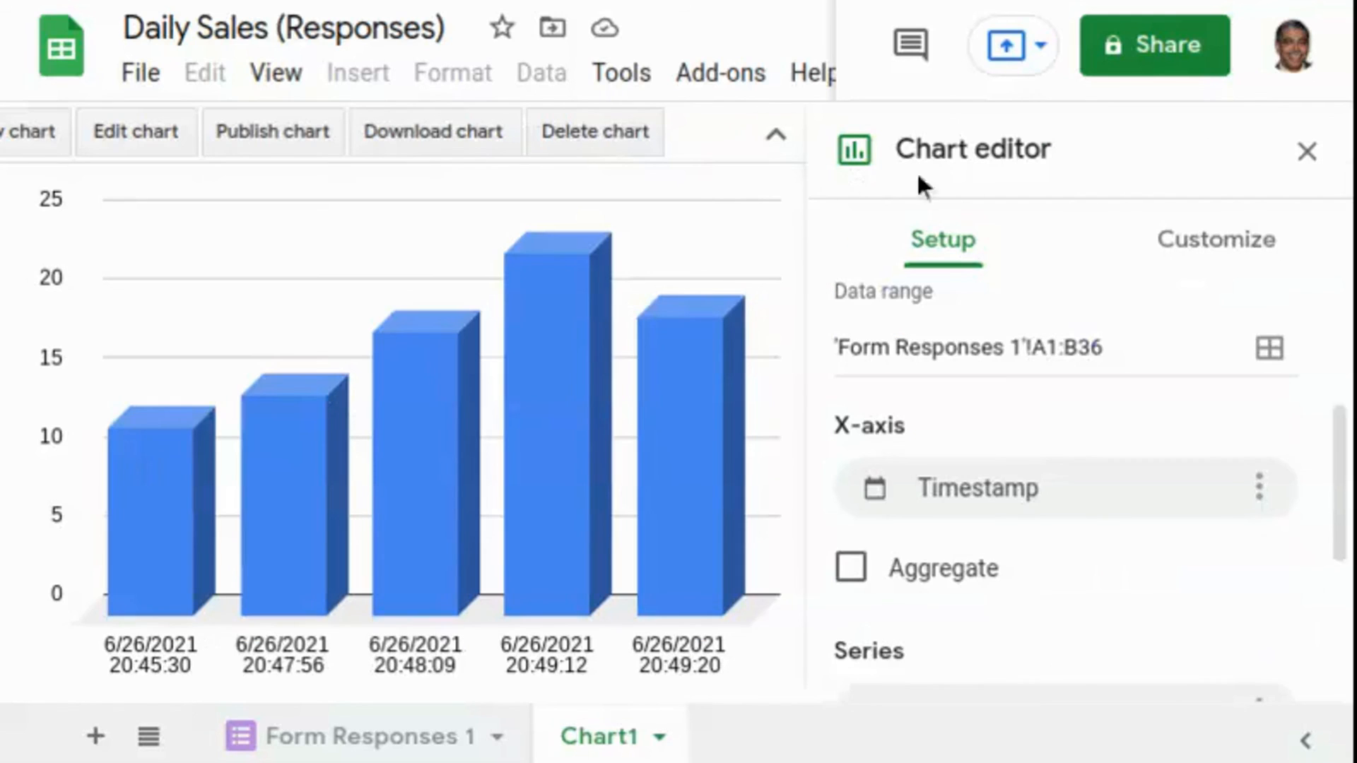
drag(1346, 451, 1346, 322)
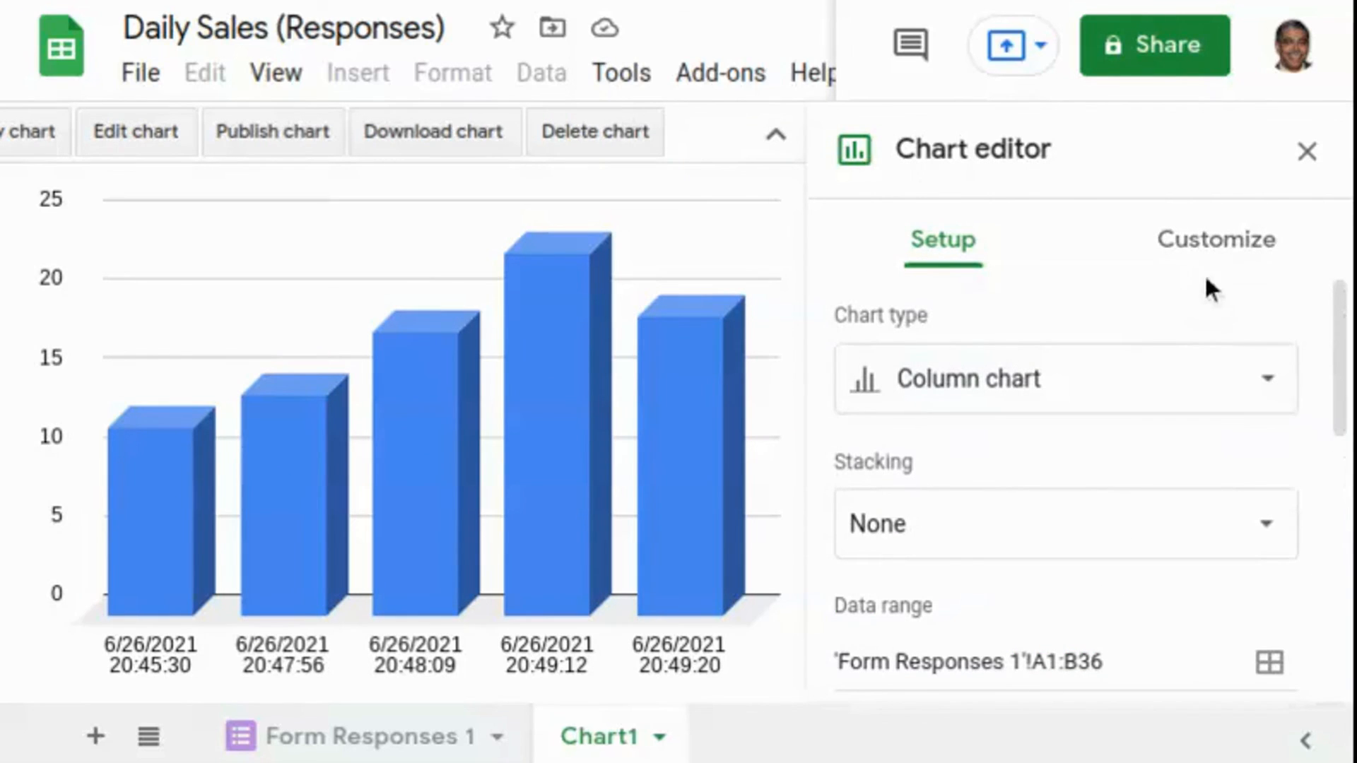
click(1212, 242)
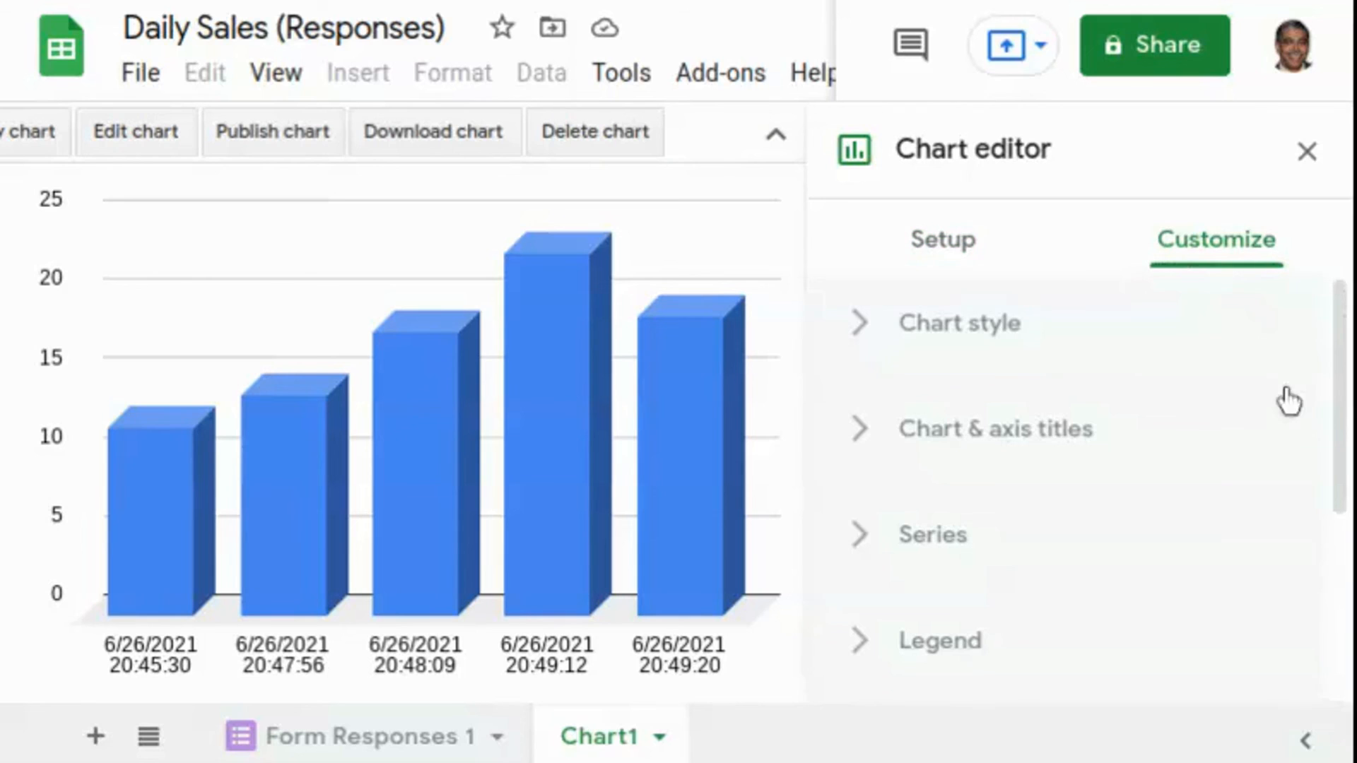
click(870, 544)
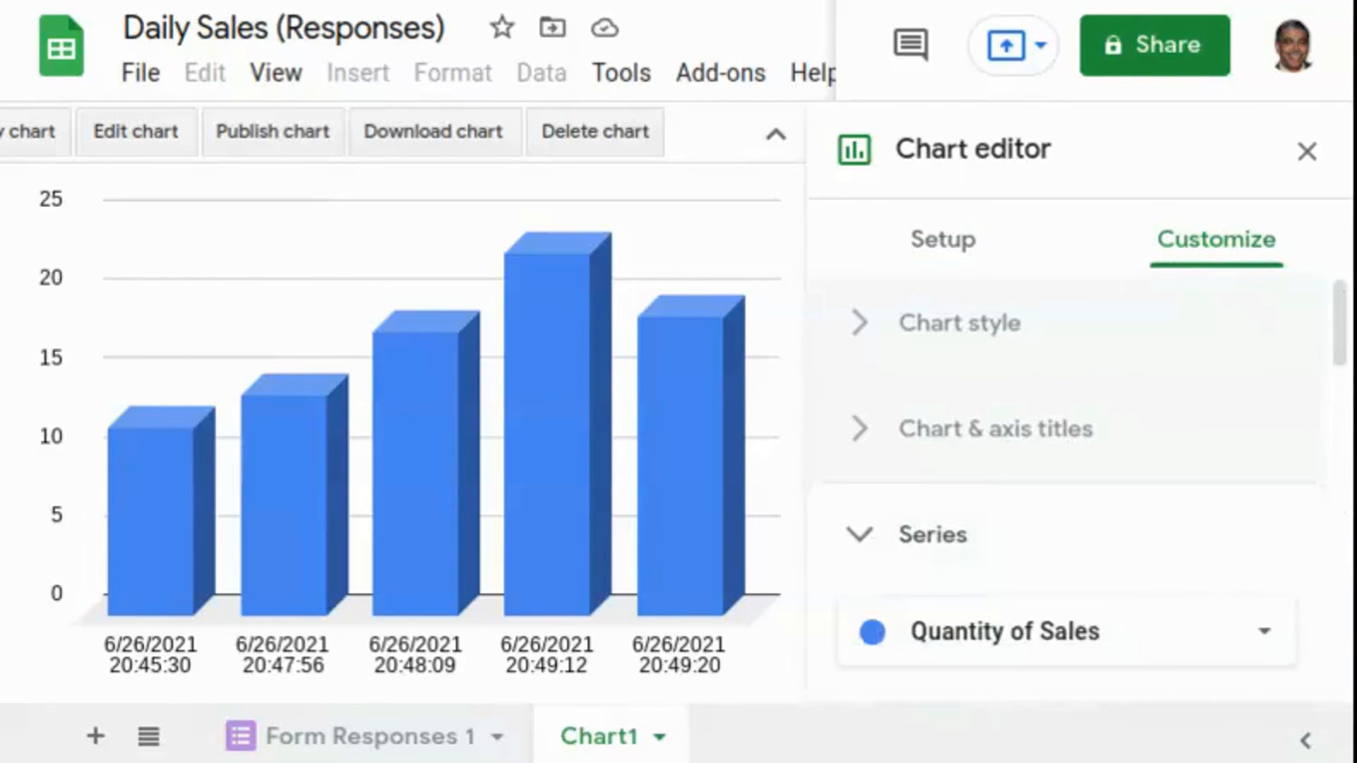
drag(1333, 349, 1346, 571)
click(857, 514)
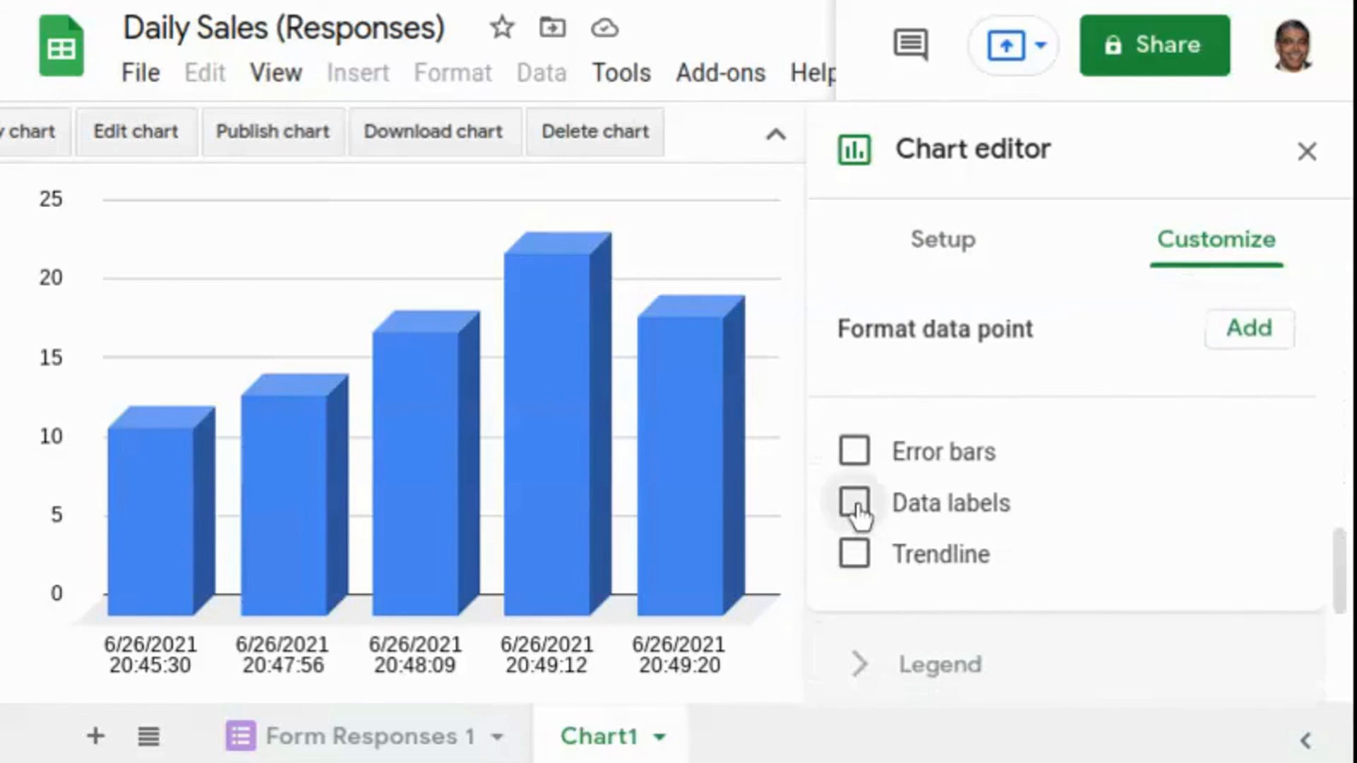